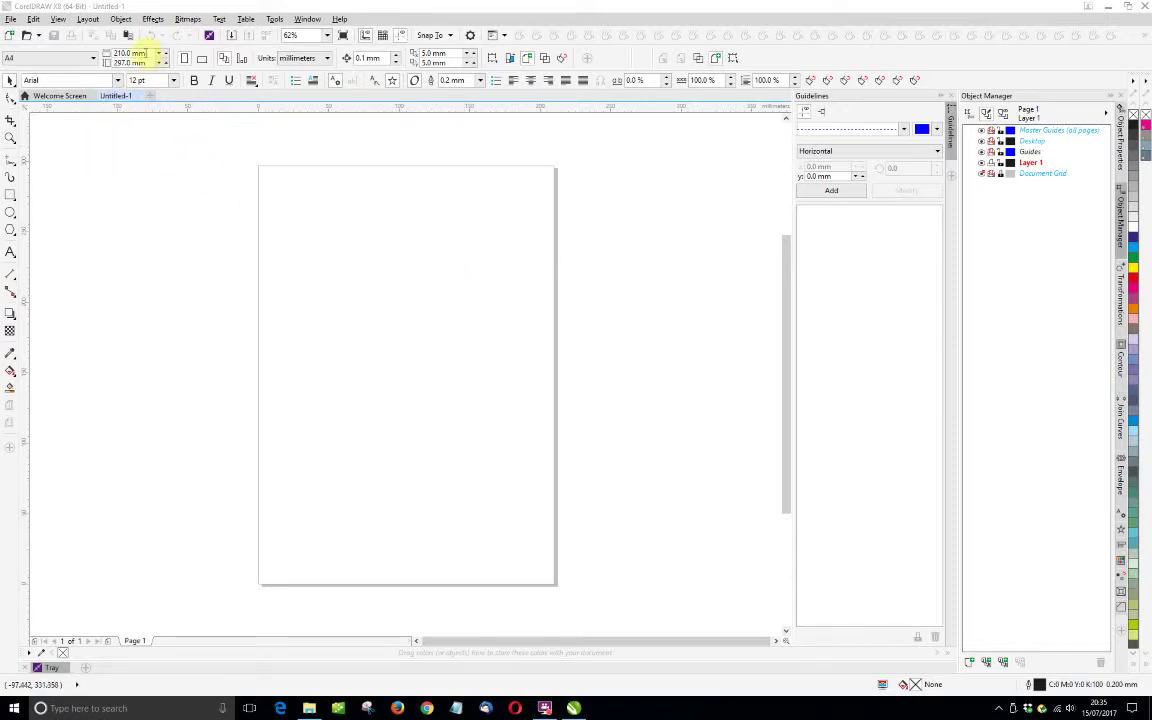
Step: Set the page size to 260 mm wide by 60 mm high
{"action": "left_click", "coordinate": [135, 53]}
{"action": "type", "text": "260"}
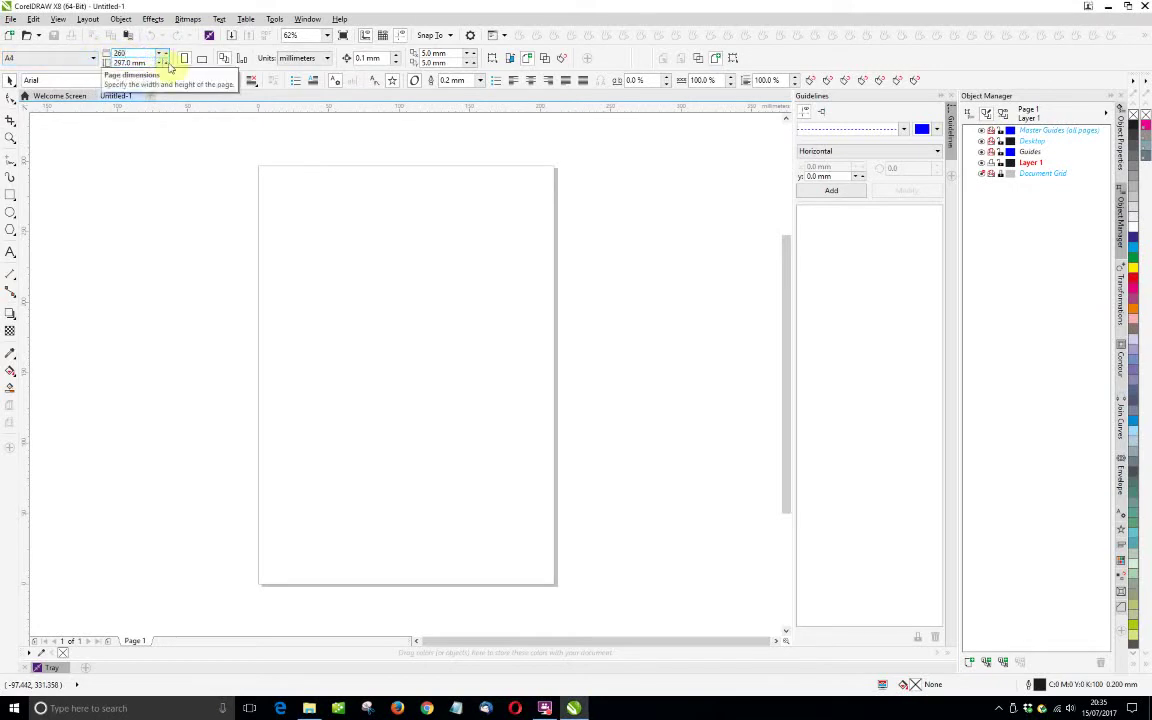
{"action": "left_click", "coordinate": [134, 61]}
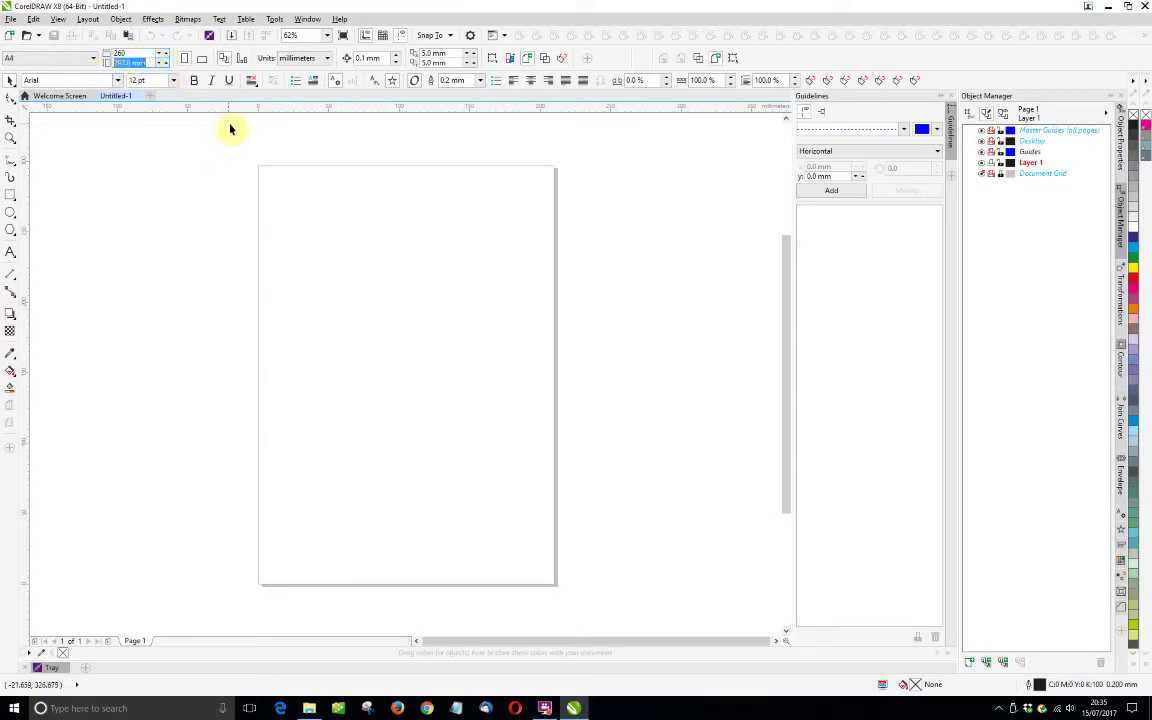
{"action": "type", "text": "60"}
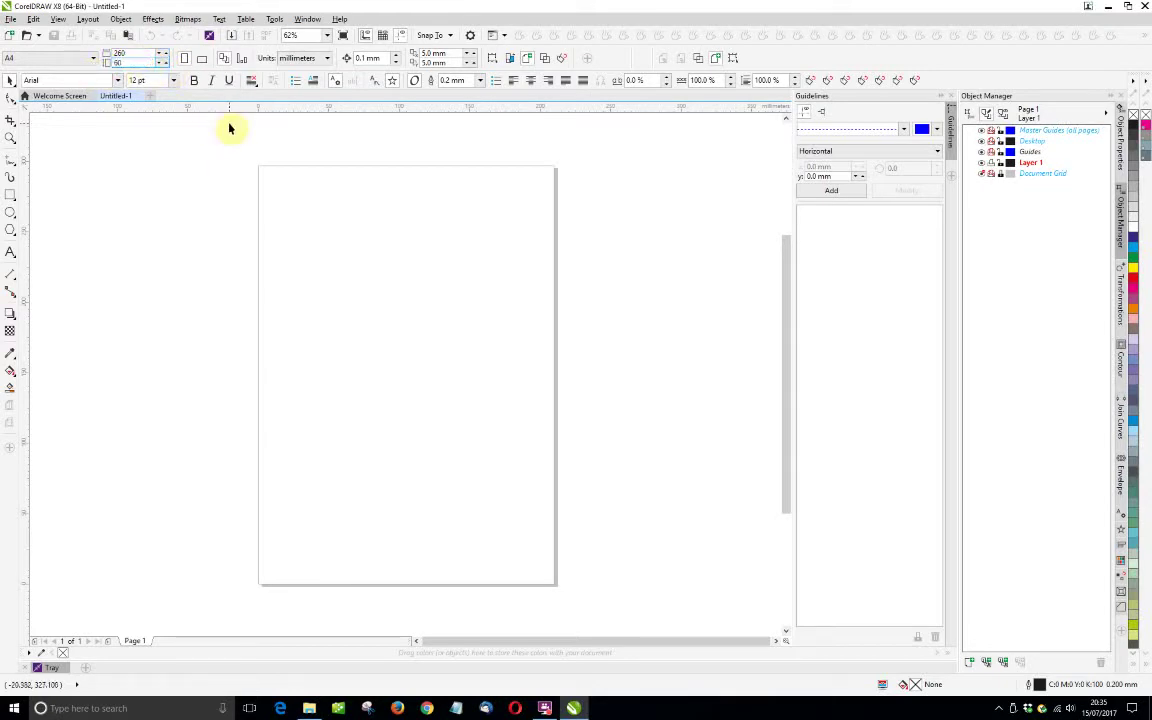
{"action": "key", "text": "Return"}
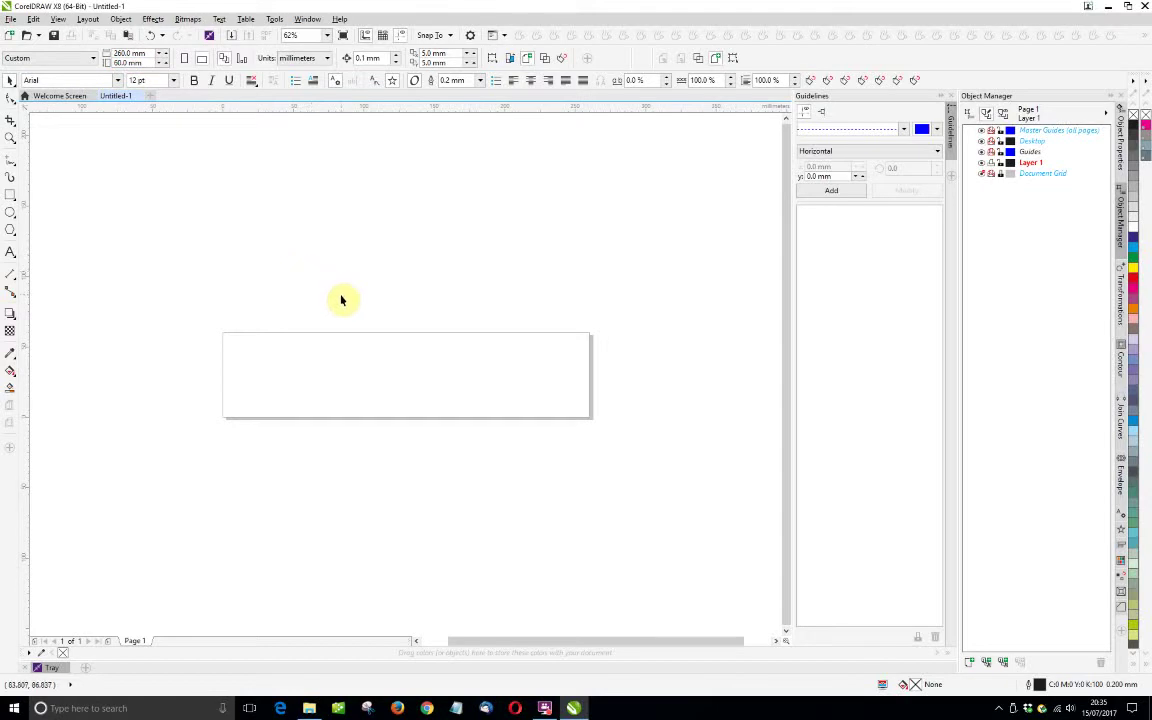
Step: Add a rectangle matching the page size and round all its corners to a radius of about 11.9 mm
{"action": "double_click", "coordinate": [10, 197]}
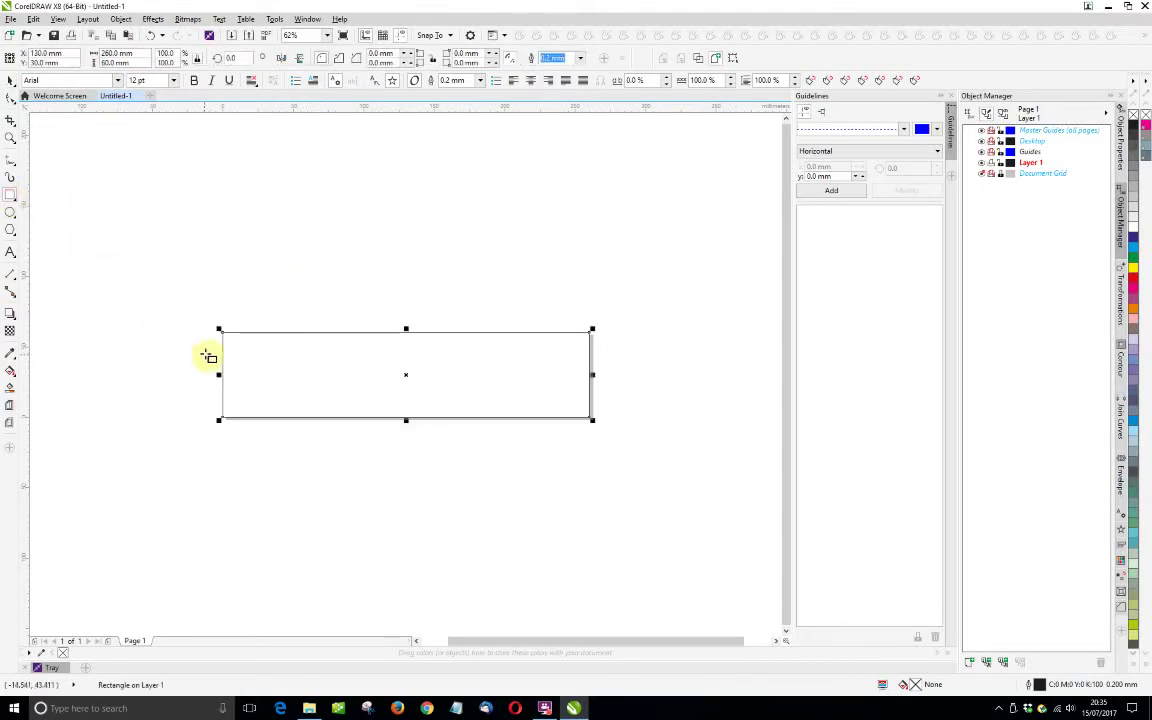
{"action": "left_click", "coordinate": [10, 98]}
{"action": "left_click_drag", "start_coordinate": [224, 333], "coordinate": [243, 334]}
Step: Give the rounded rectangle a CutContour spot colour outline and deselect it
{"action": "left_click", "coordinate": [10, 80]}
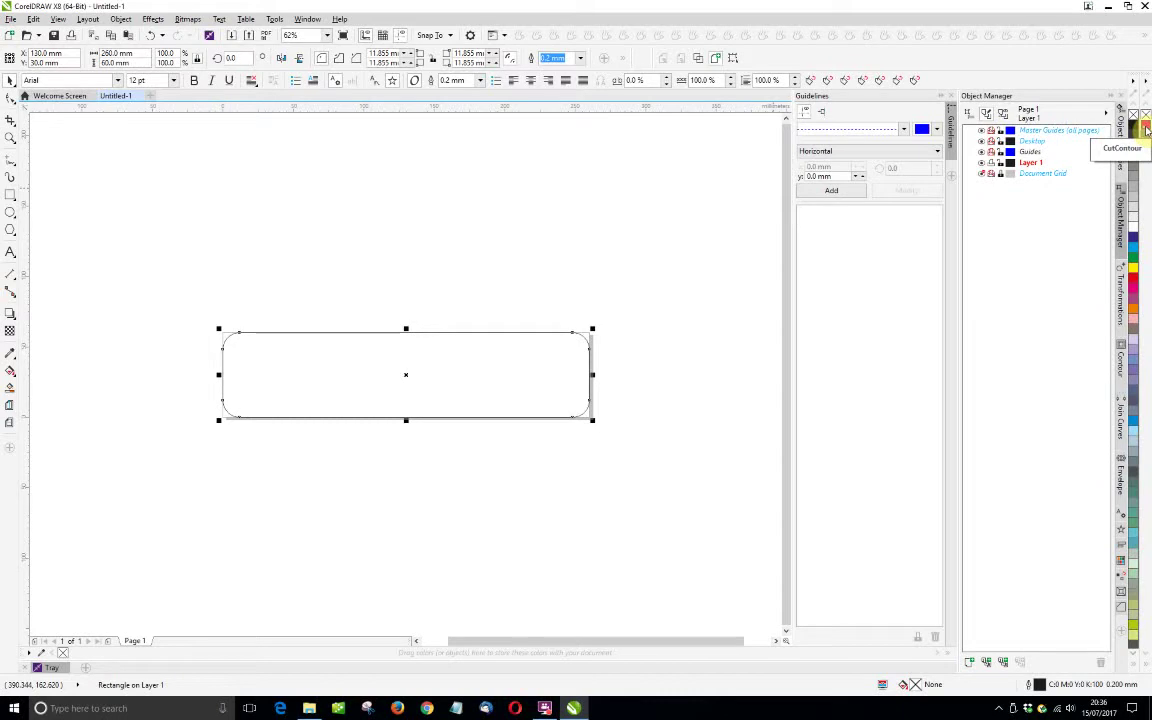
{"action": "right_click", "coordinate": [1146, 128]}
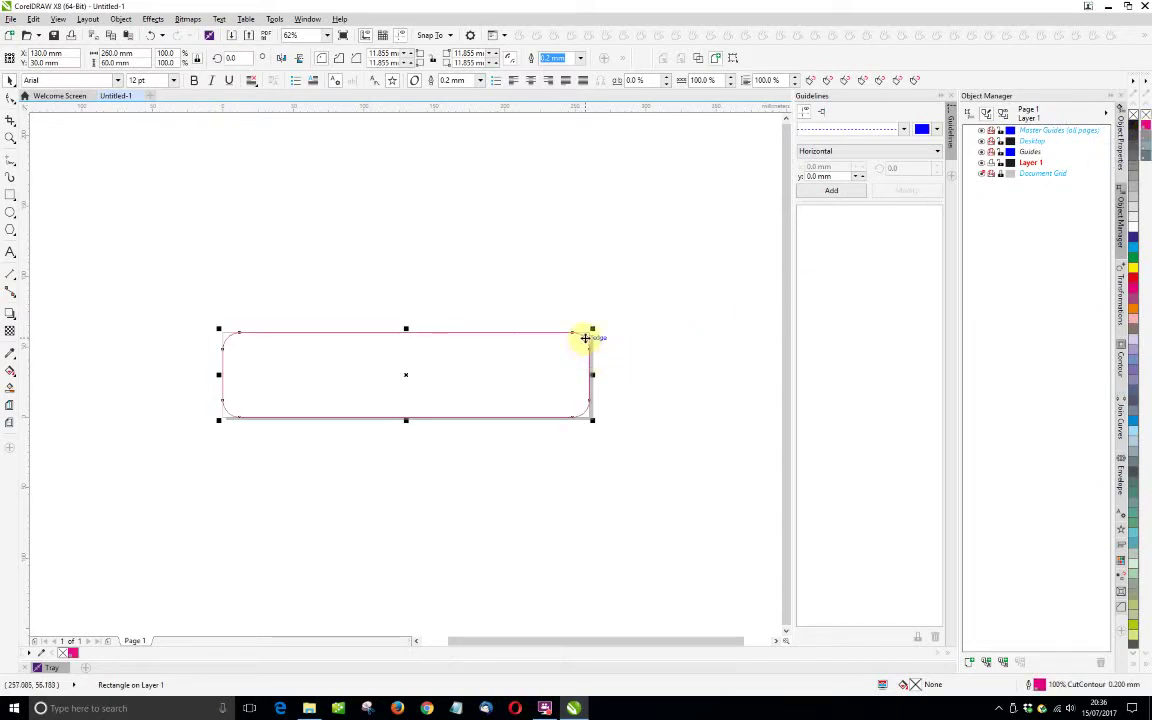
{"action": "left_click", "coordinate": [390, 240]}
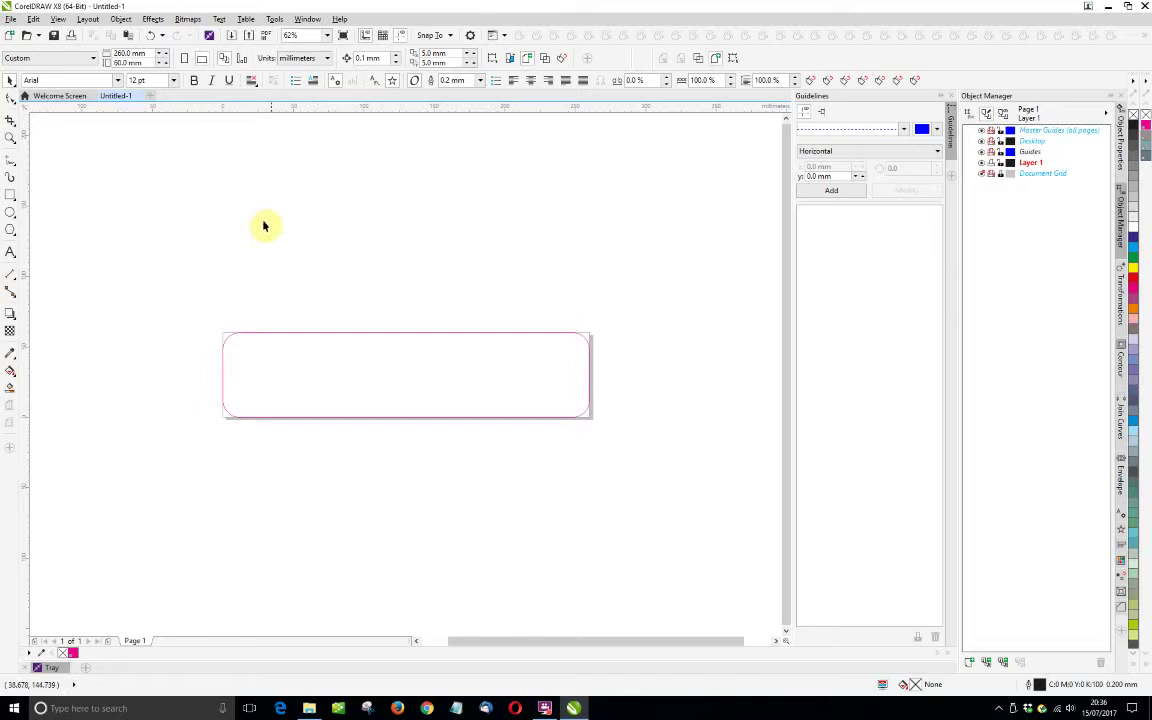
Step: Start a new print merge that imports its text from a file or ODBC data source
{"action": "left_click", "coordinate": [10, 19]}
{"action": "mouse_move", "coordinate": [46, 293]}
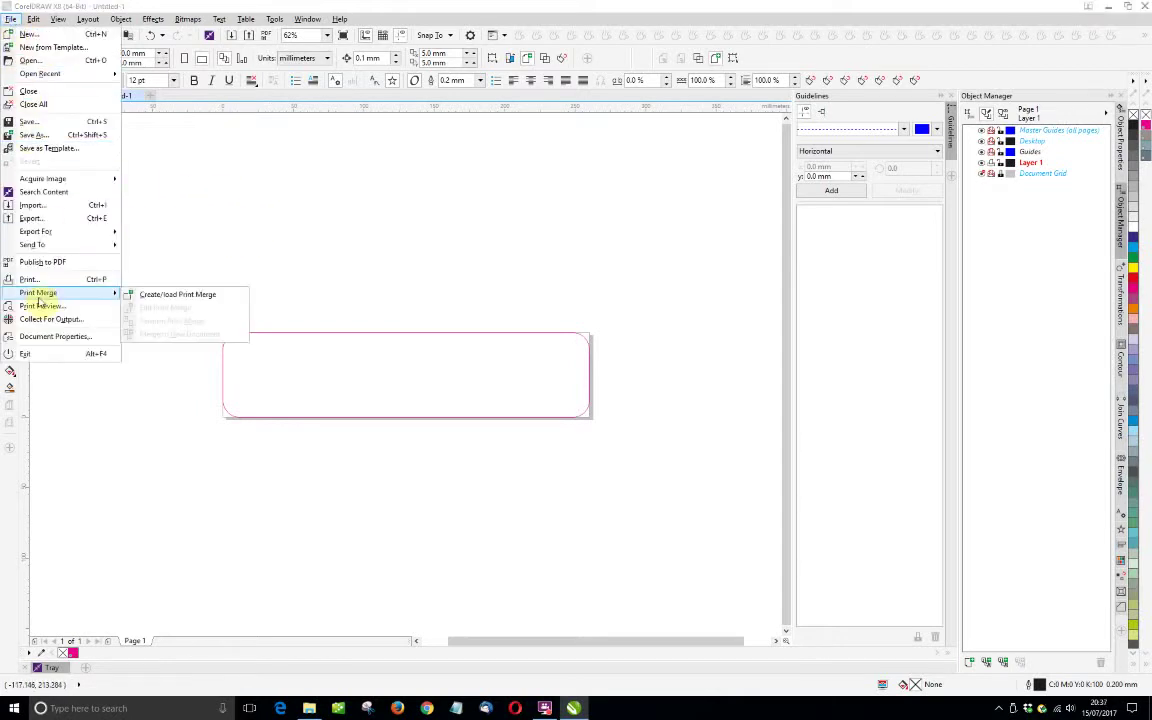
{"action": "left_click", "coordinate": [190, 296]}
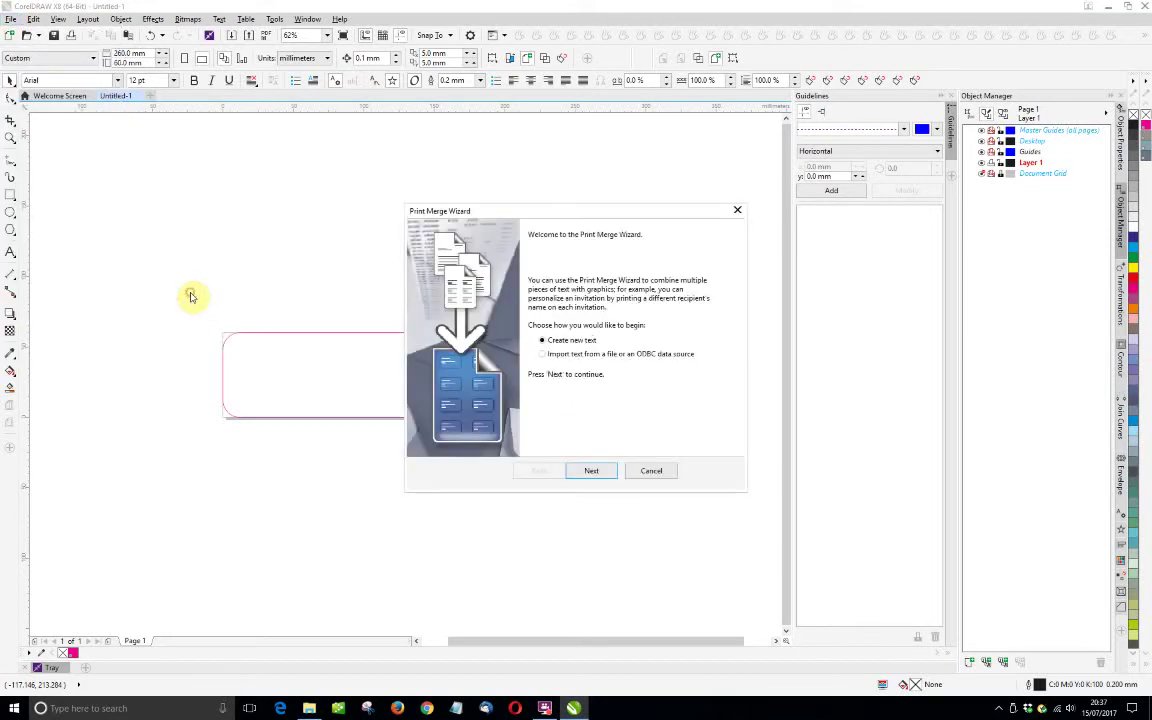
{"action": "left_click", "coordinate": [543, 355]}
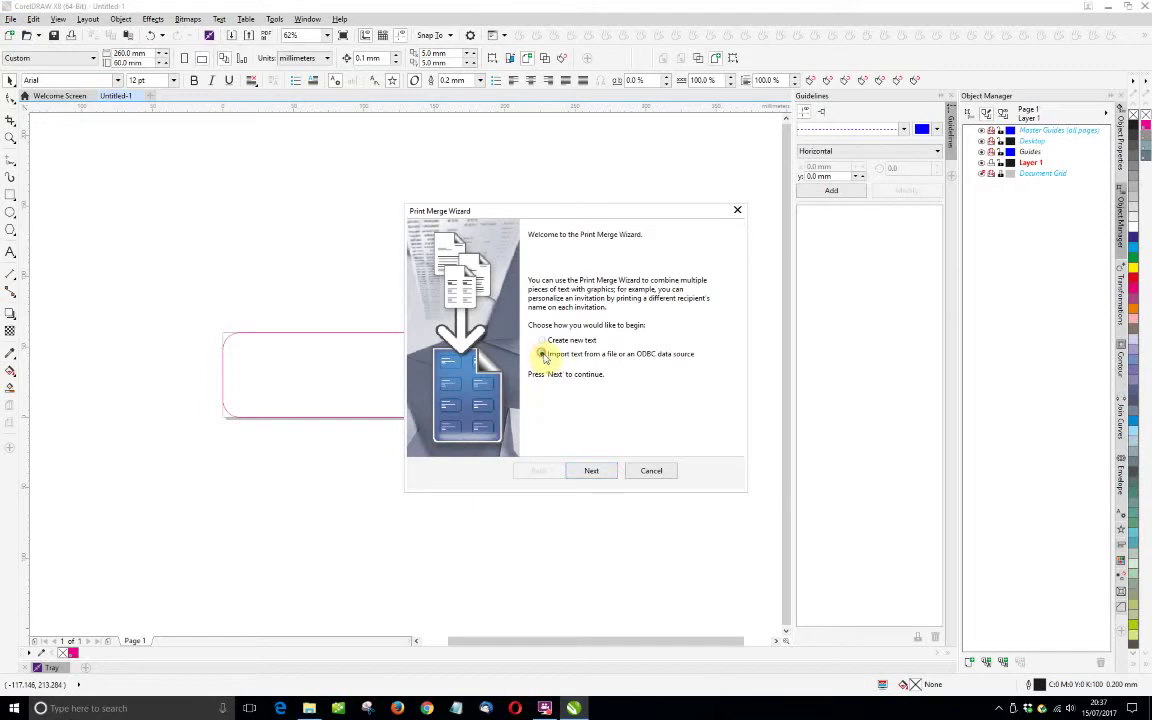
{"action": "left_click", "coordinate": [591, 472]}
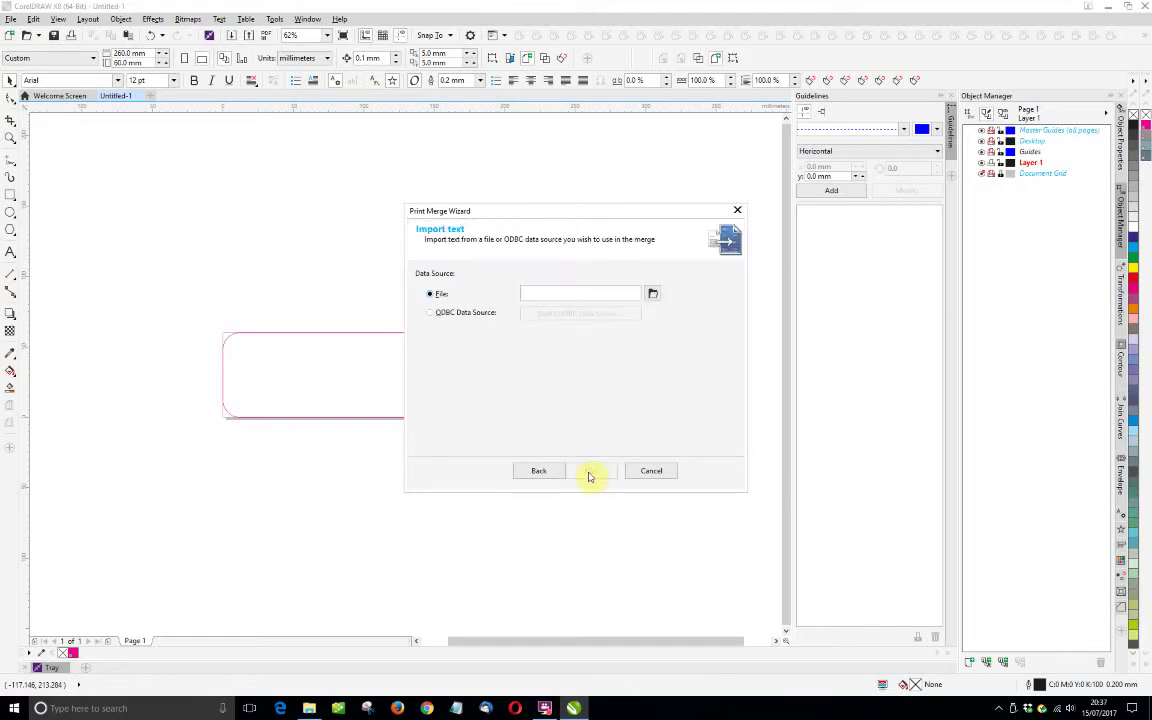
Step: Load the comma separated file "AD used racking labels 2017-1.csv" from the Desktop as the merge data source
{"action": "left_click", "coordinate": [653, 294]}
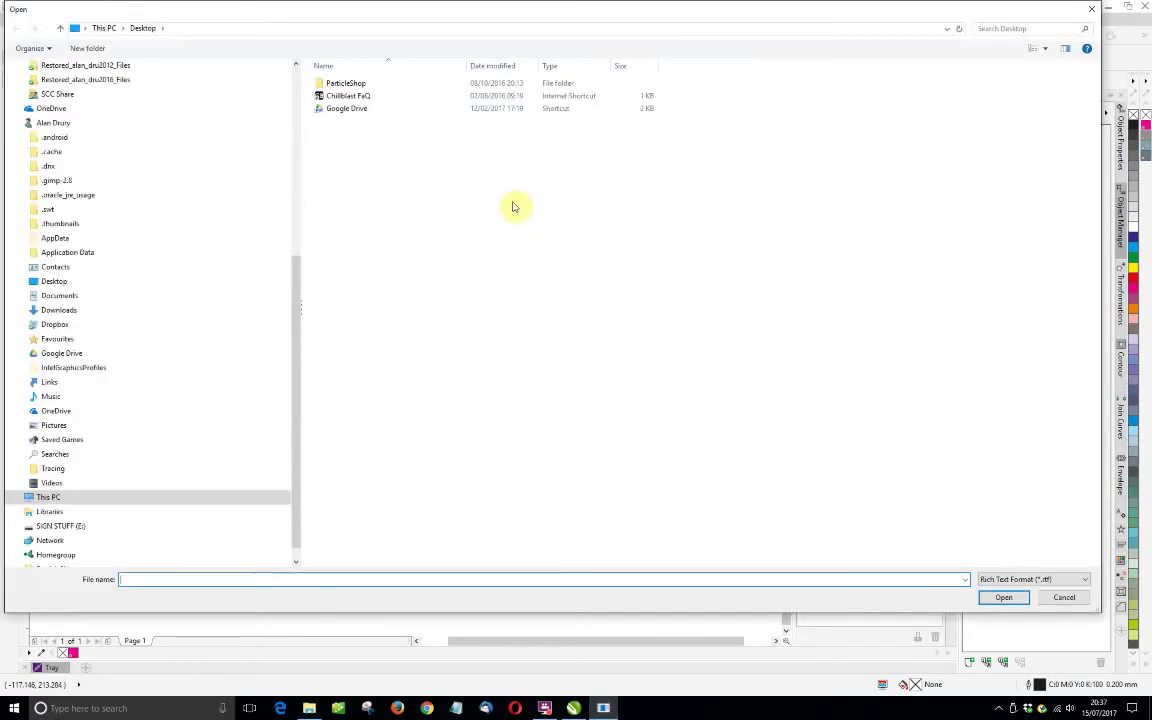
{"action": "left_click_drag", "start_coordinate": [295, 273], "coordinate": [290, 69]}
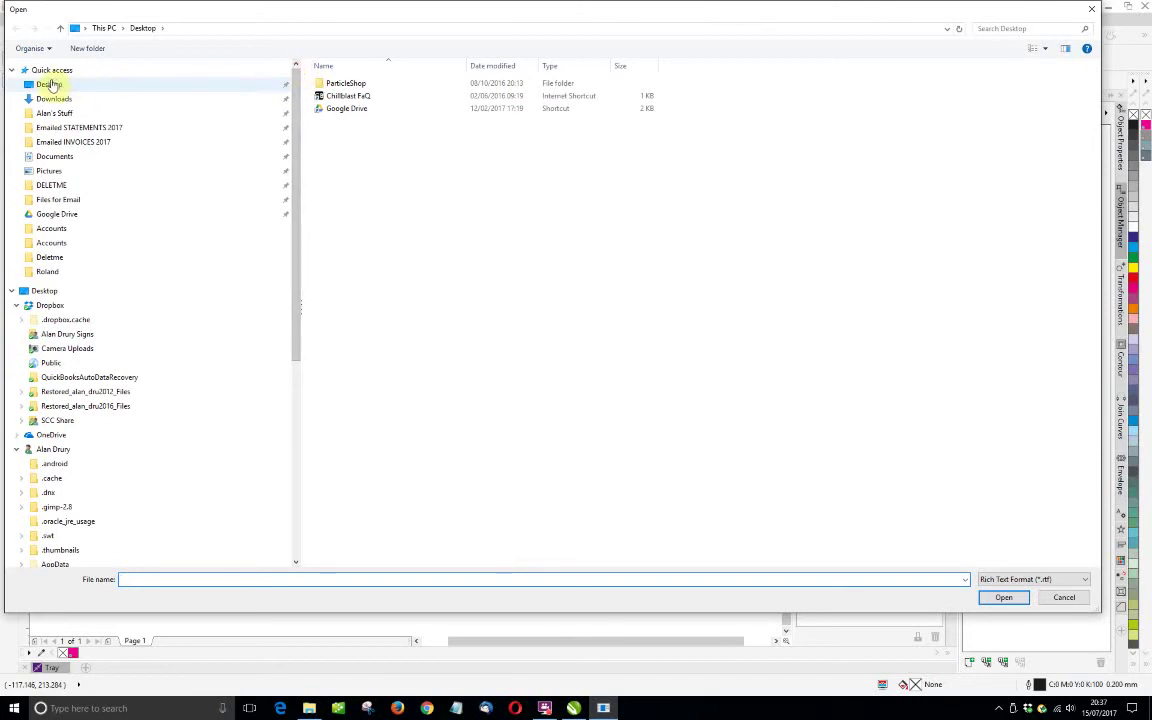
{"action": "left_click", "coordinate": [49, 85]}
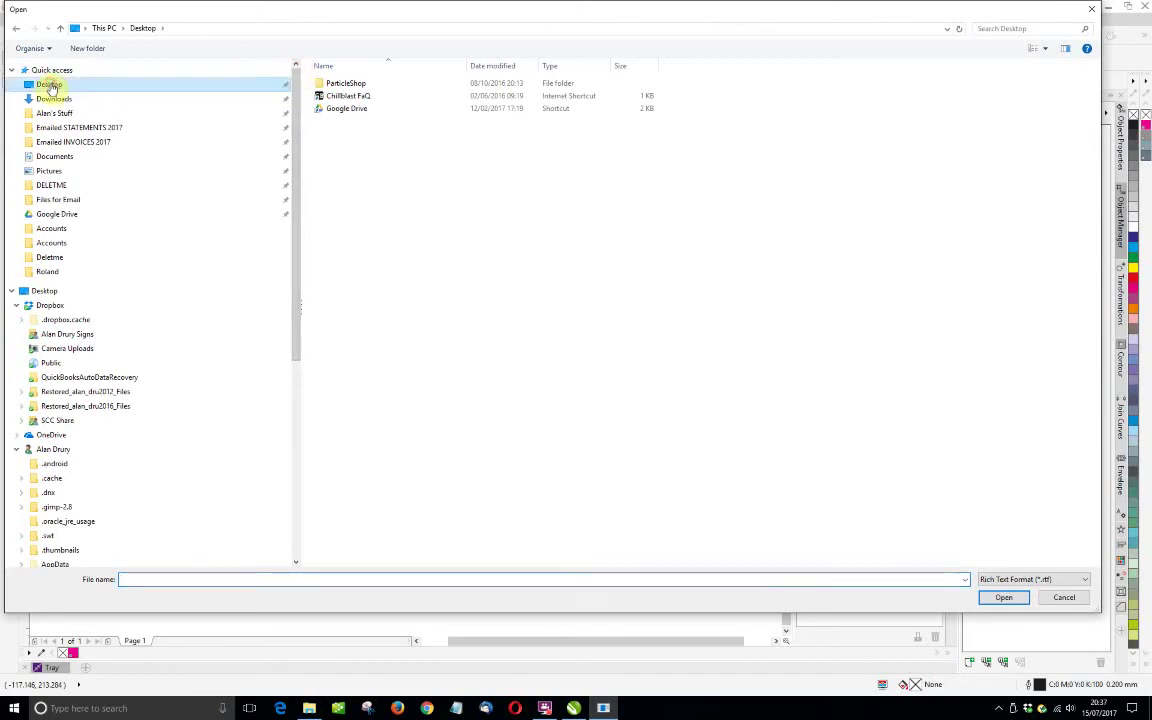
{"action": "left_click", "coordinate": [1080, 584]}
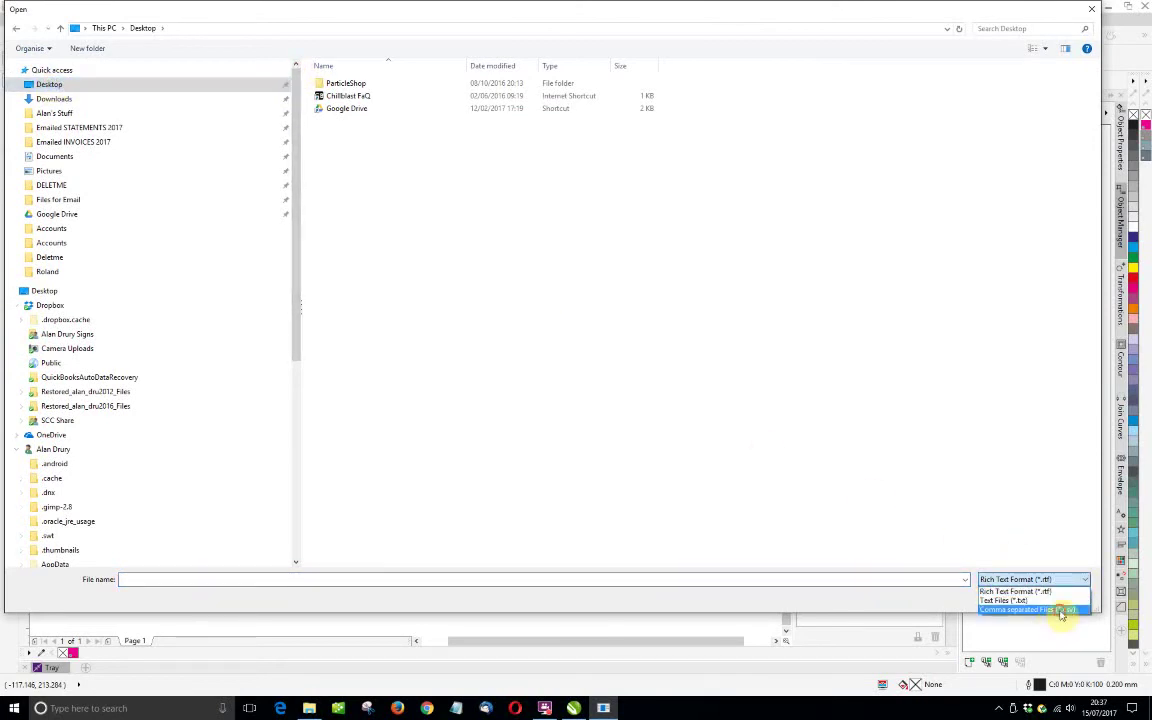
{"action": "left_click", "coordinate": [1060, 613]}
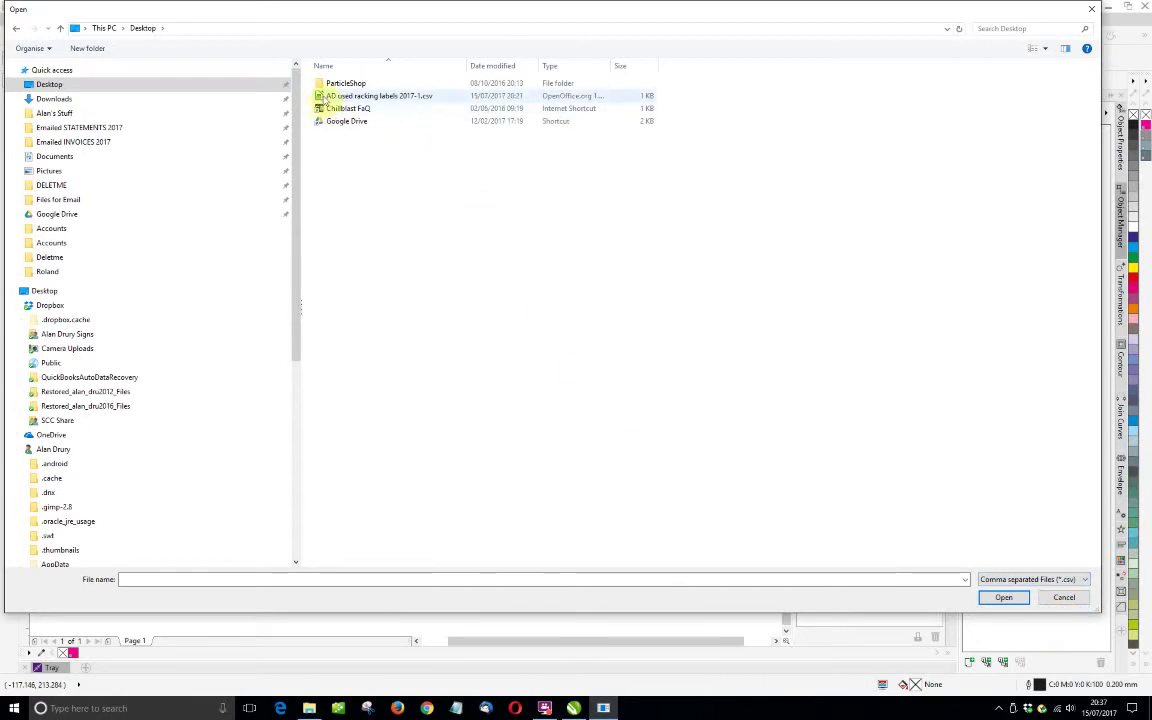
{"action": "double_click", "coordinate": [387, 97]}
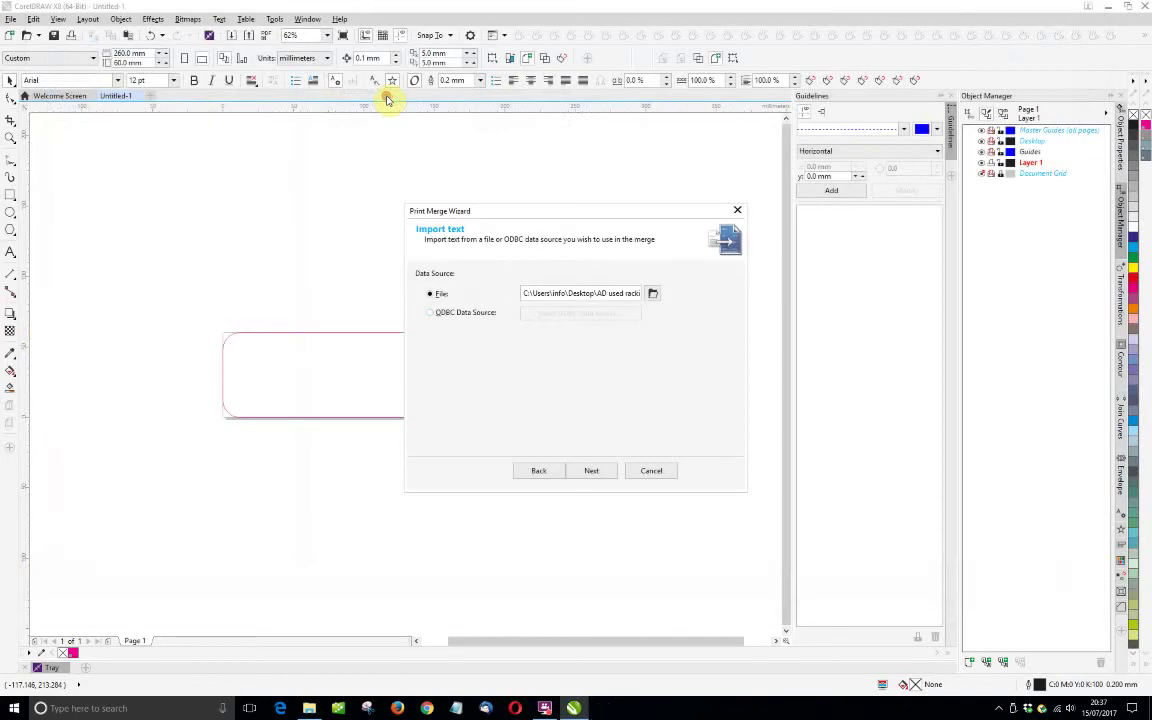
{"action": "left_click", "coordinate": [592, 472]}
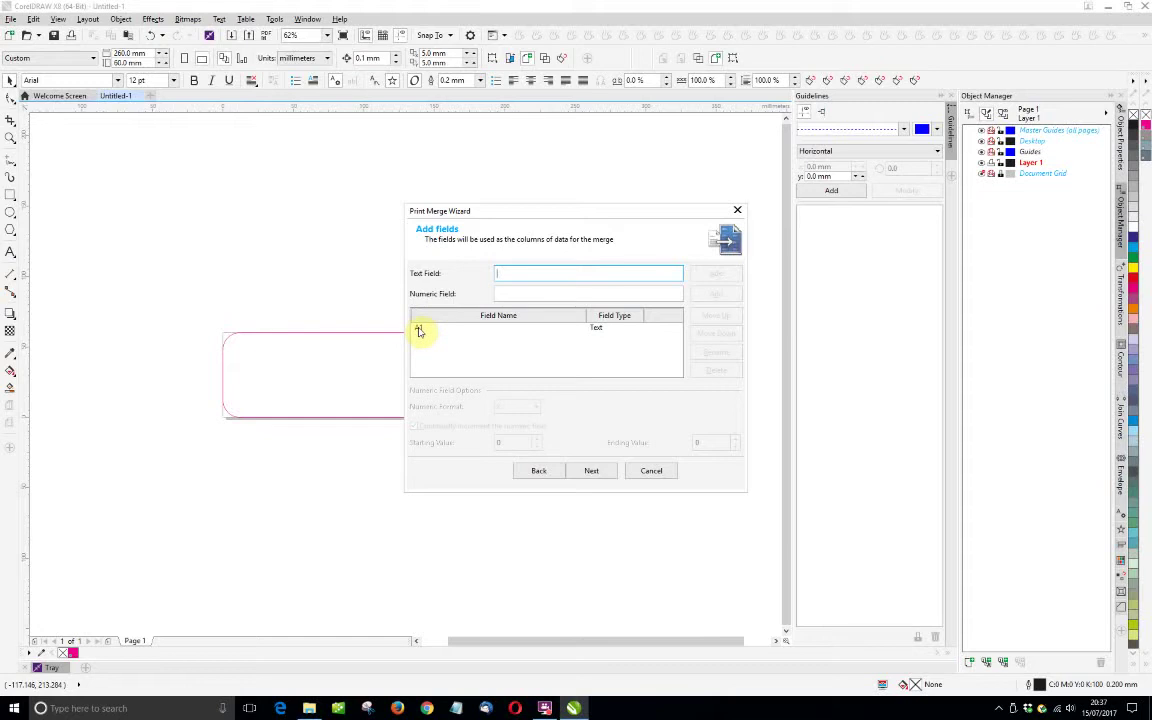
Step: Accept the A1 text field and all imported records, and finish the merge setup without saving the data settings
{"action": "left_click", "coordinate": [419, 331]}
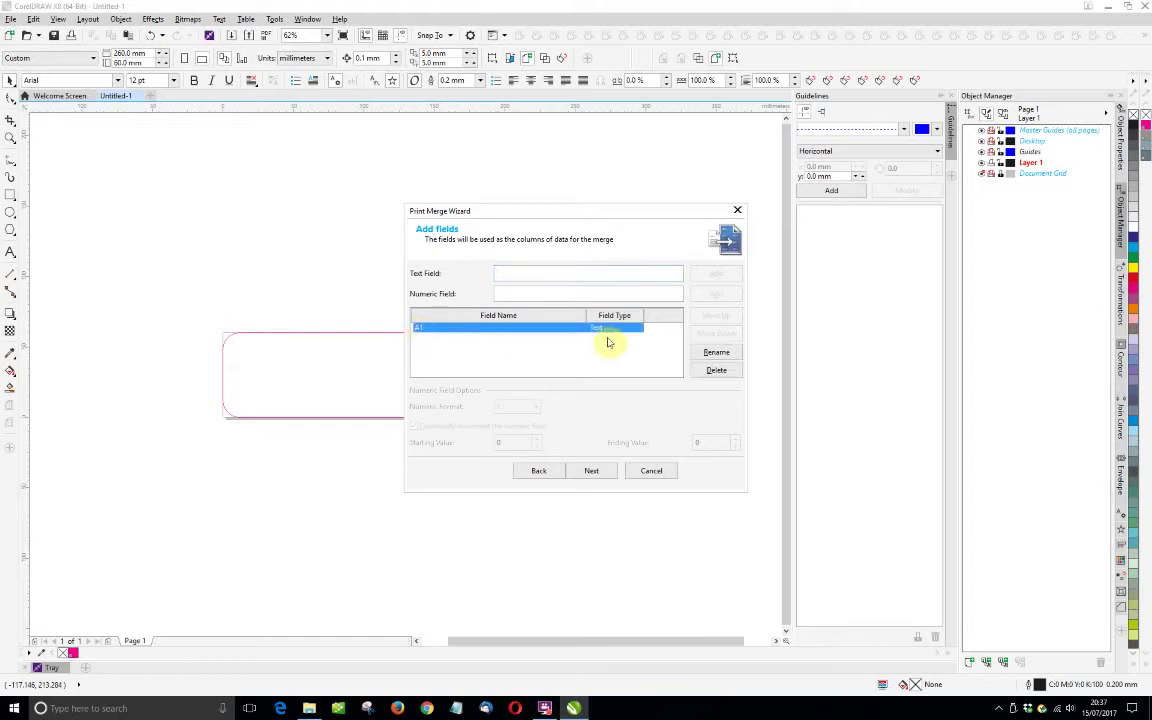
{"action": "left_click", "coordinate": [592, 472]}
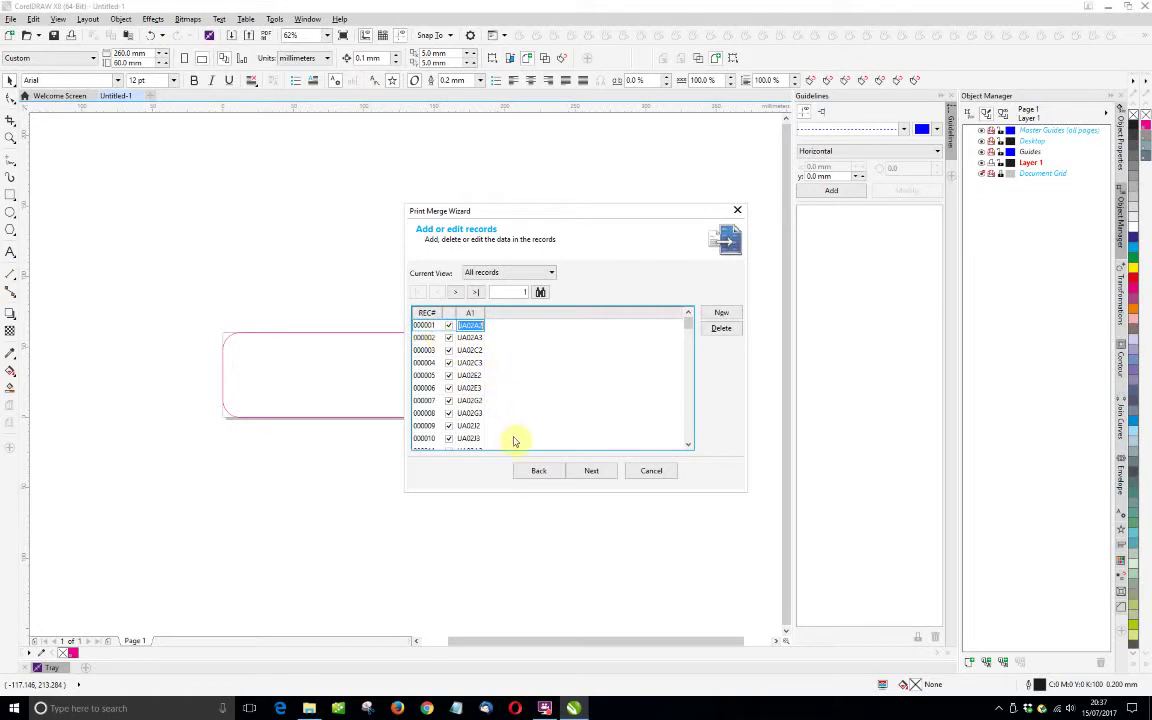
{"action": "left_click", "coordinate": [592, 472]}
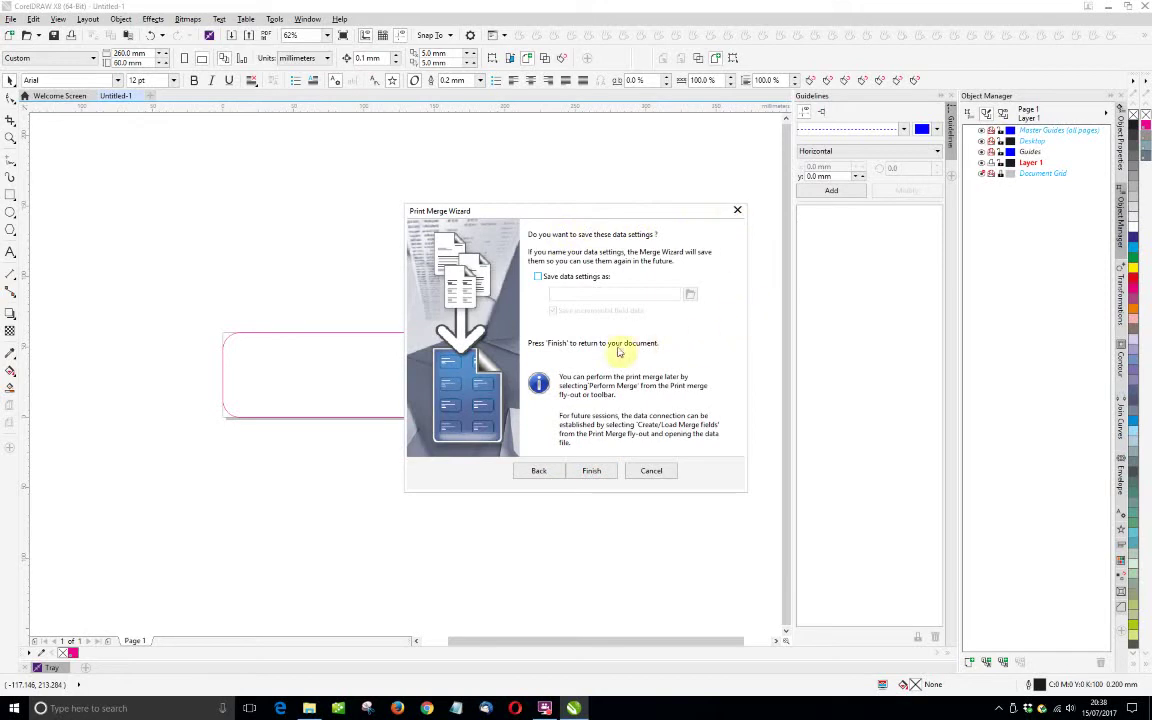
{"action": "left_click", "coordinate": [592, 471]}
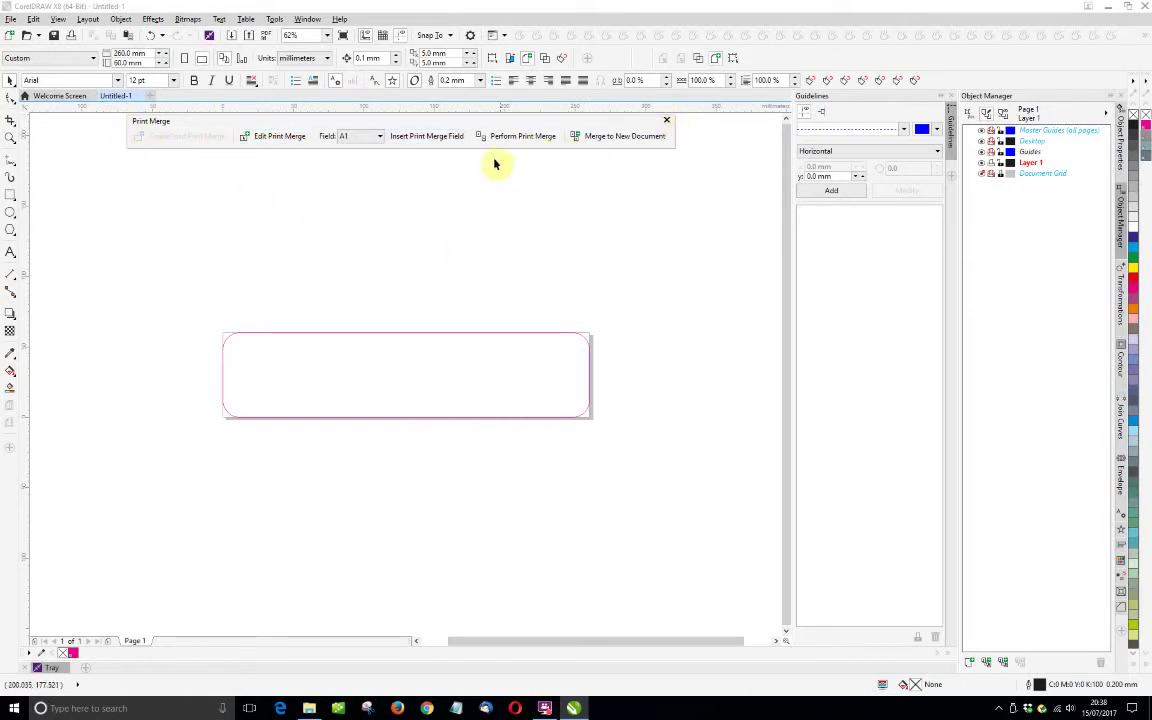
Step: Insert the A1 merge field on the label and enlarge it proportionally to about 117 mm wide
{"action": "left_click", "coordinate": [410, 139]}
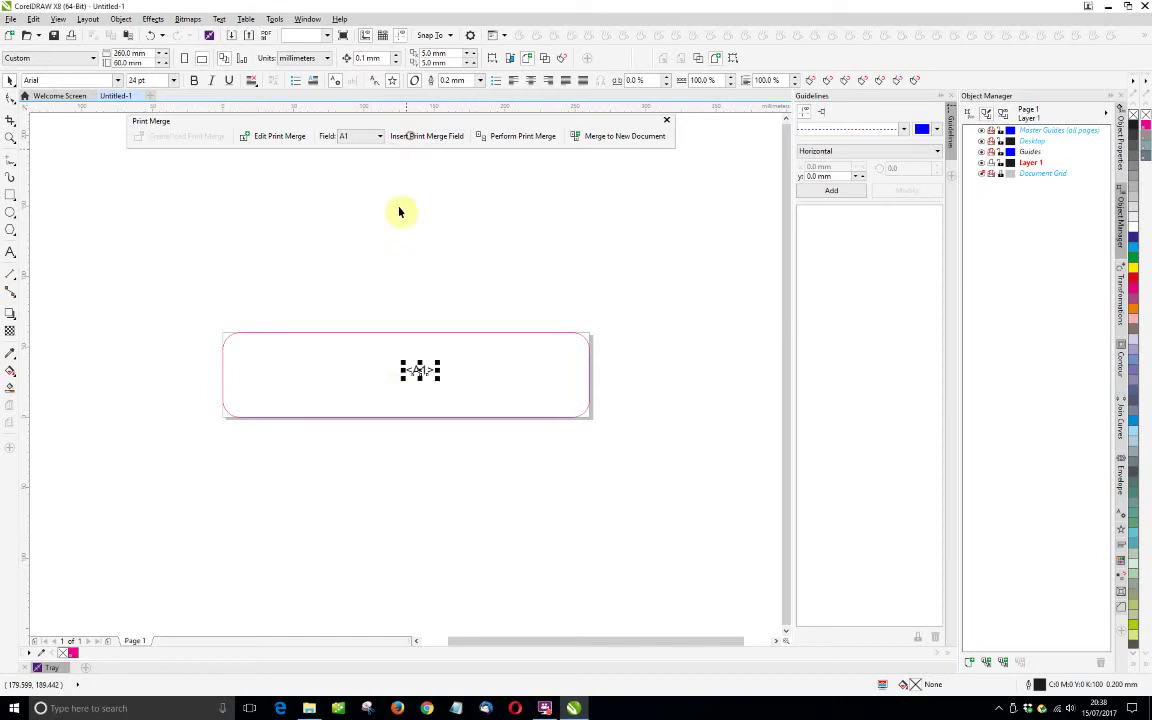
{"action": "left_click_drag", "start_coordinate": [402, 374], "coordinate": [197, 407]}
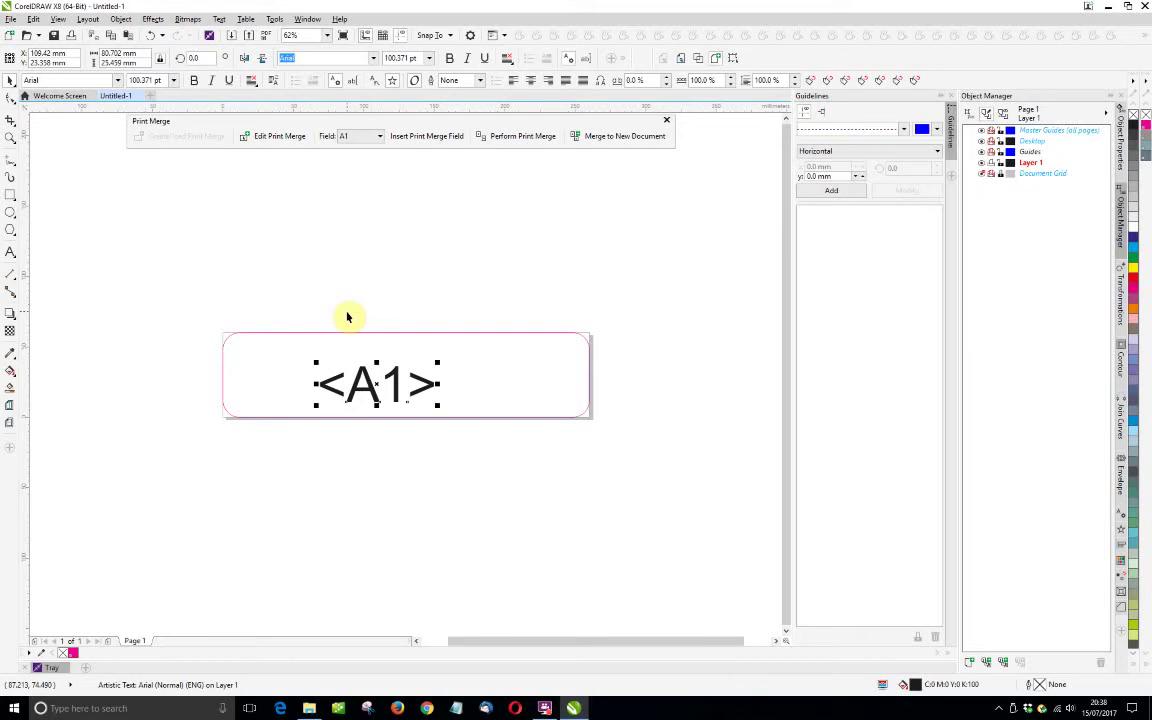
{"action": "left_click_drag", "start_coordinate": [437, 362], "coordinate": [487, 337]}
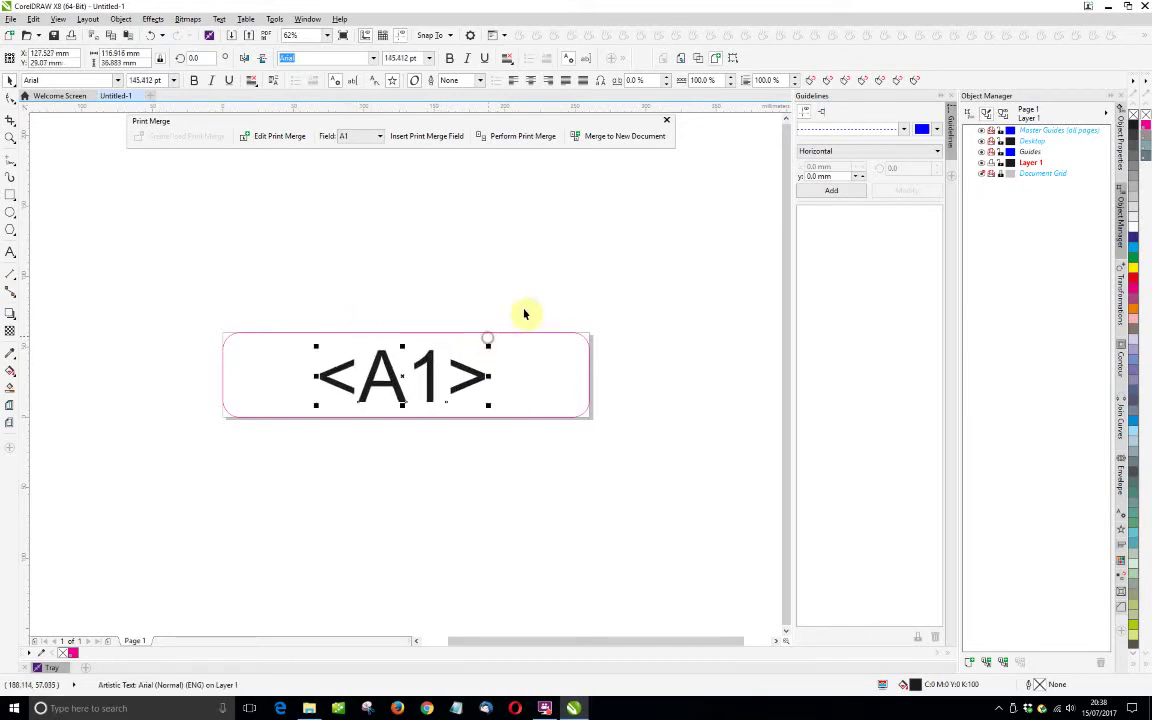
Step: Centre-align the A1 field text, centre it on the page, and set its font to Zapf Humanist 601 Bold
{"action": "left_click", "coordinate": [530, 81]}
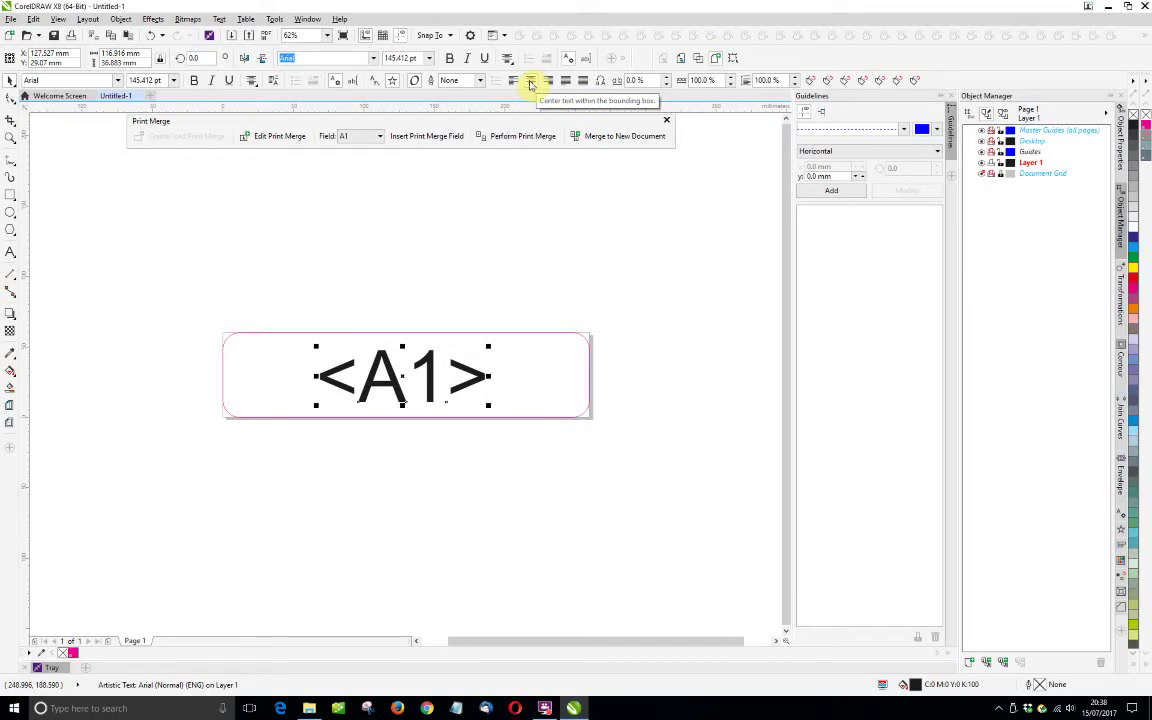
{"action": "key", "text": "p"}
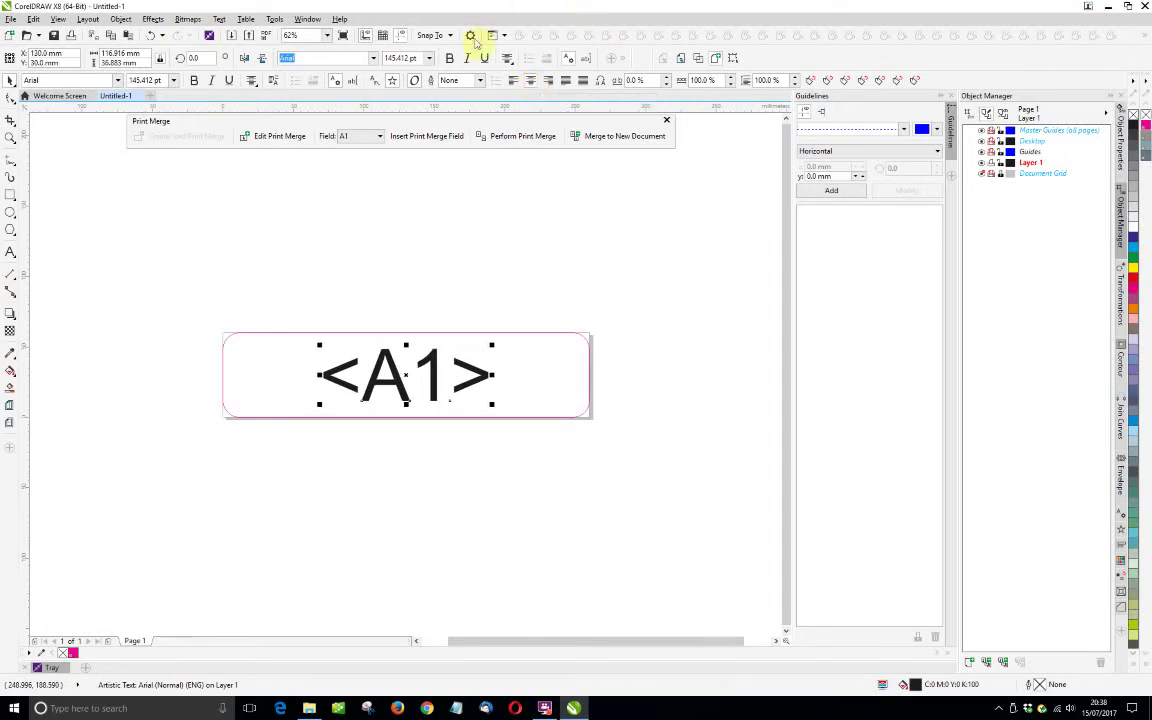
{"action": "left_click", "coordinate": [374, 59]}
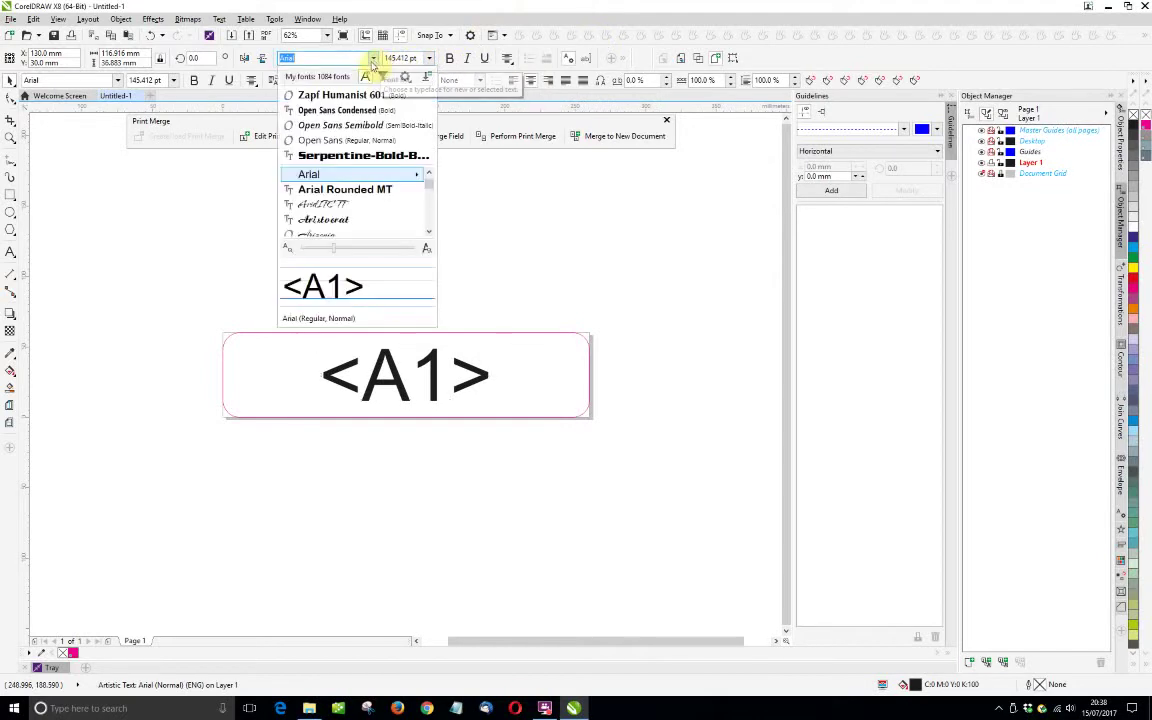
{"action": "left_click", "coordinate": [348, 96]}
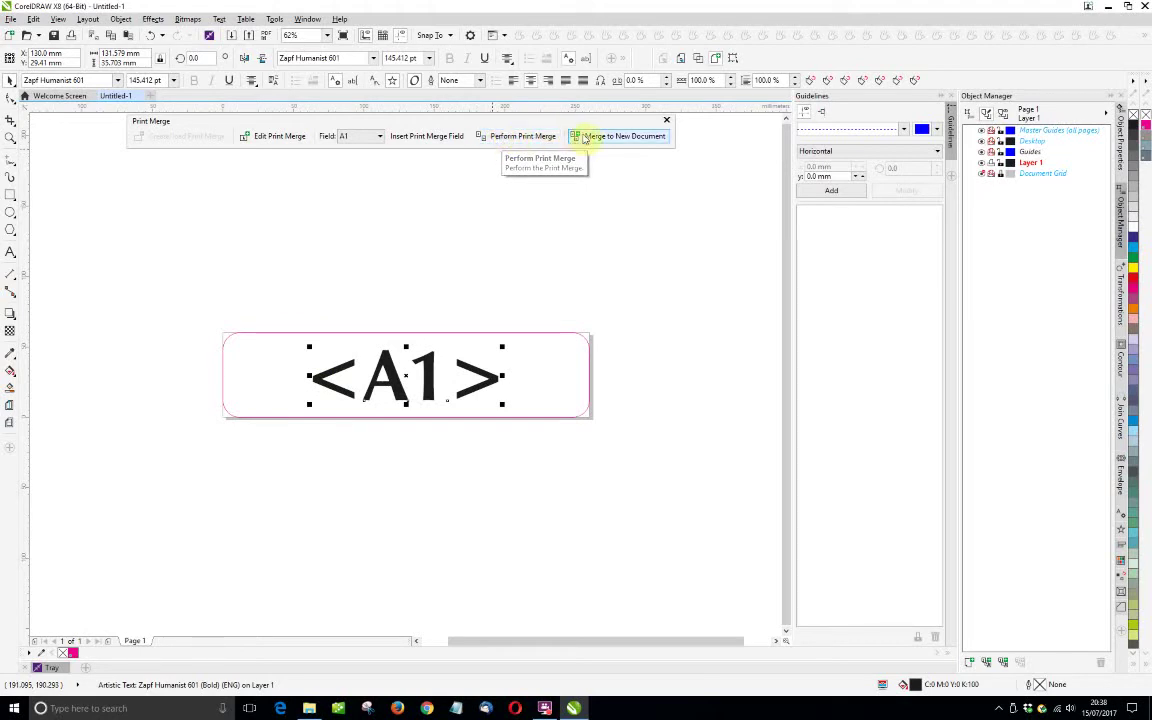
Step: Merge the records to a new document and review the resulting label pages in Page Sorter view
{"action": "left_click", "coordinate": [640, 137]}
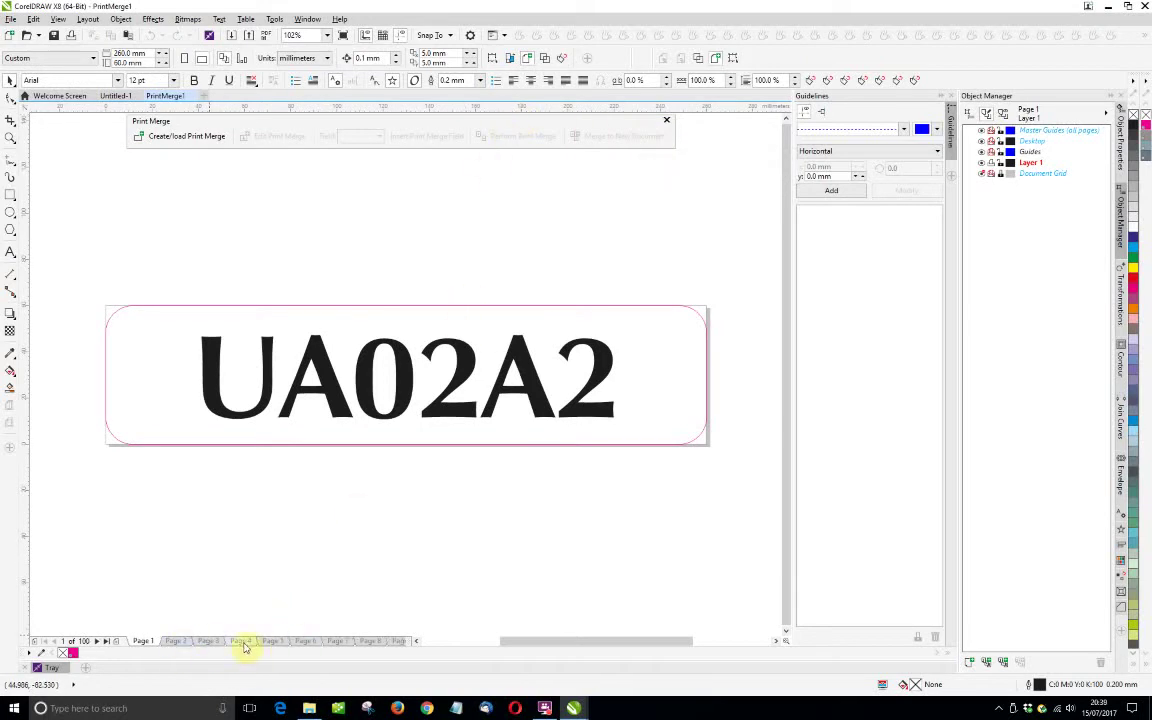
{"action": "left_click", "coordinate": [510, 59]}
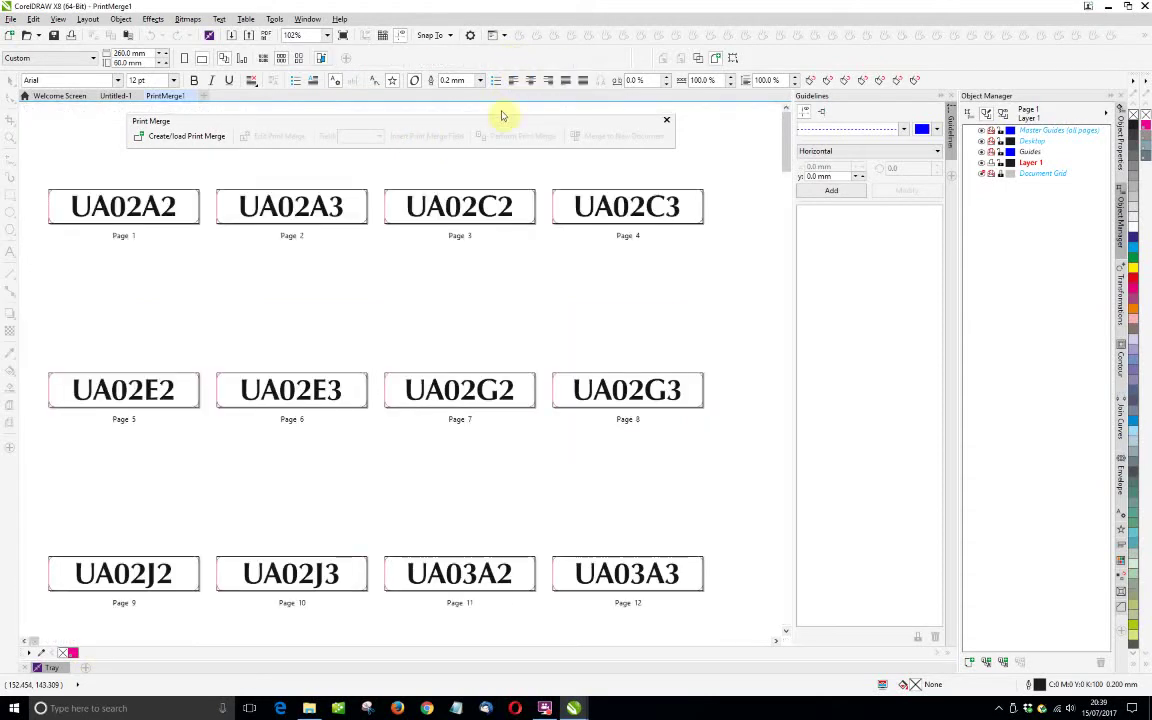
{"action": "left_click_drag", "start_coordinate": [792, 134], "coordinate": [790, 215]}
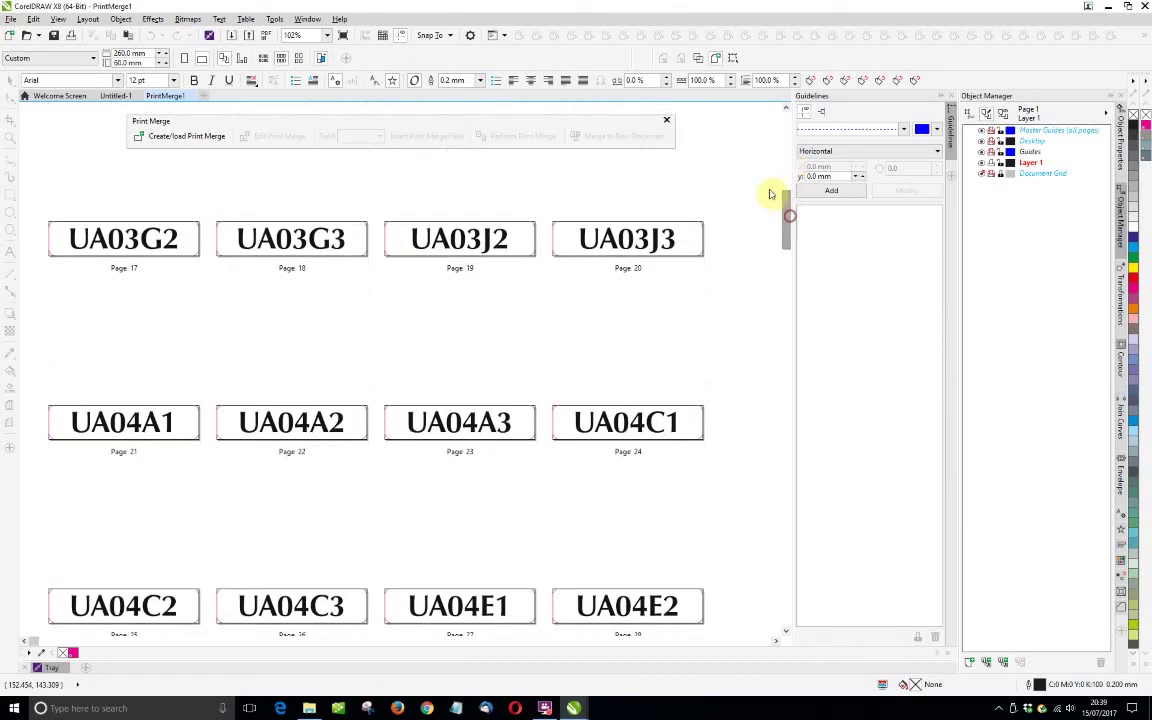
{"action": "left_click", "coordinate": [321, 58]}
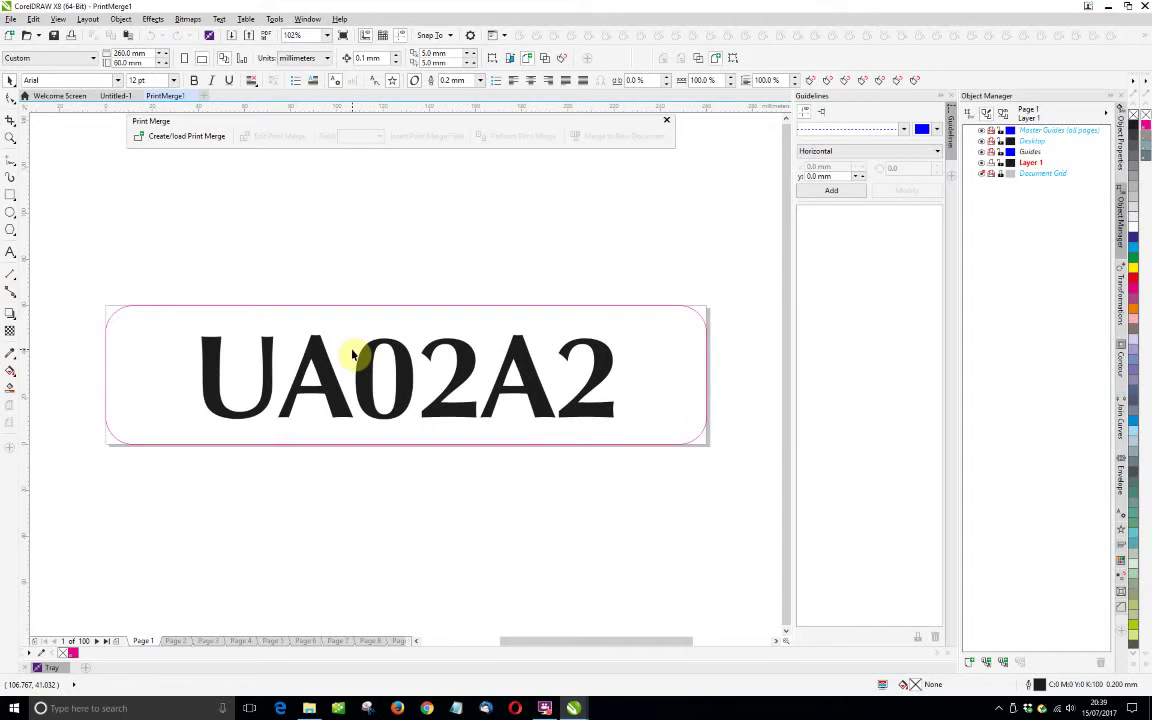
Step: Open the print settings and select PostScript Custom Page Size as the CutePDF Writer paper size
{"action": "left_click", "coordinate": [72, 37]}
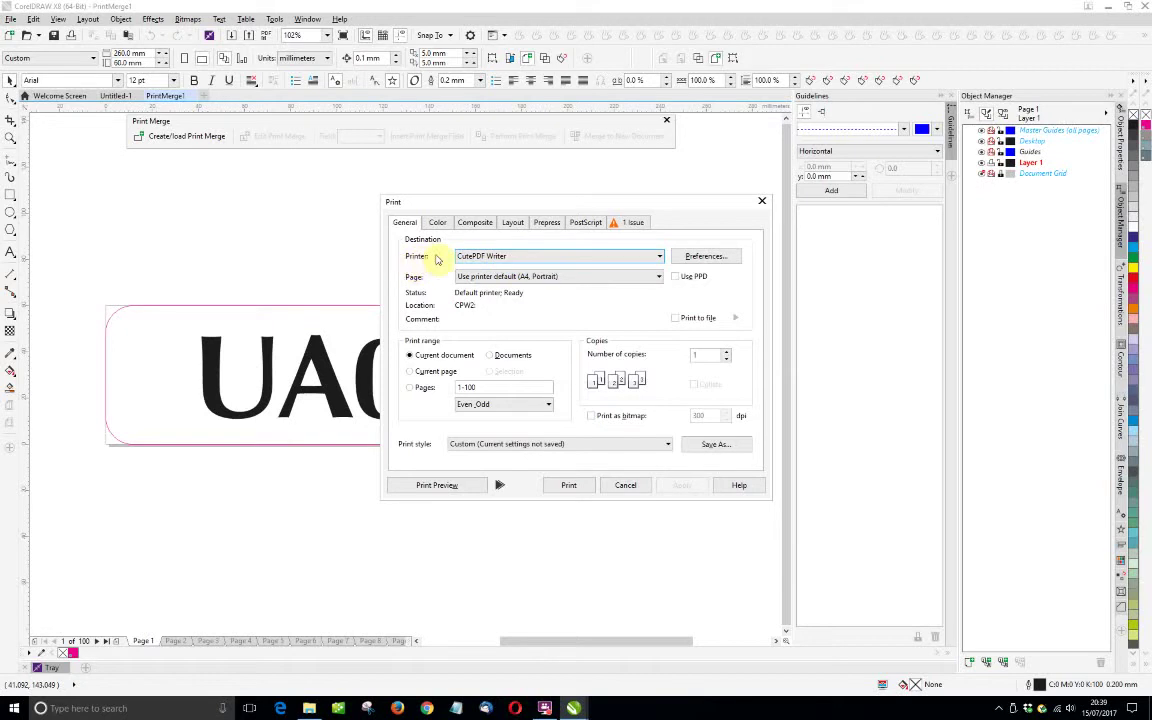
{"action": "left_click", "coordinate": [713, 257]}
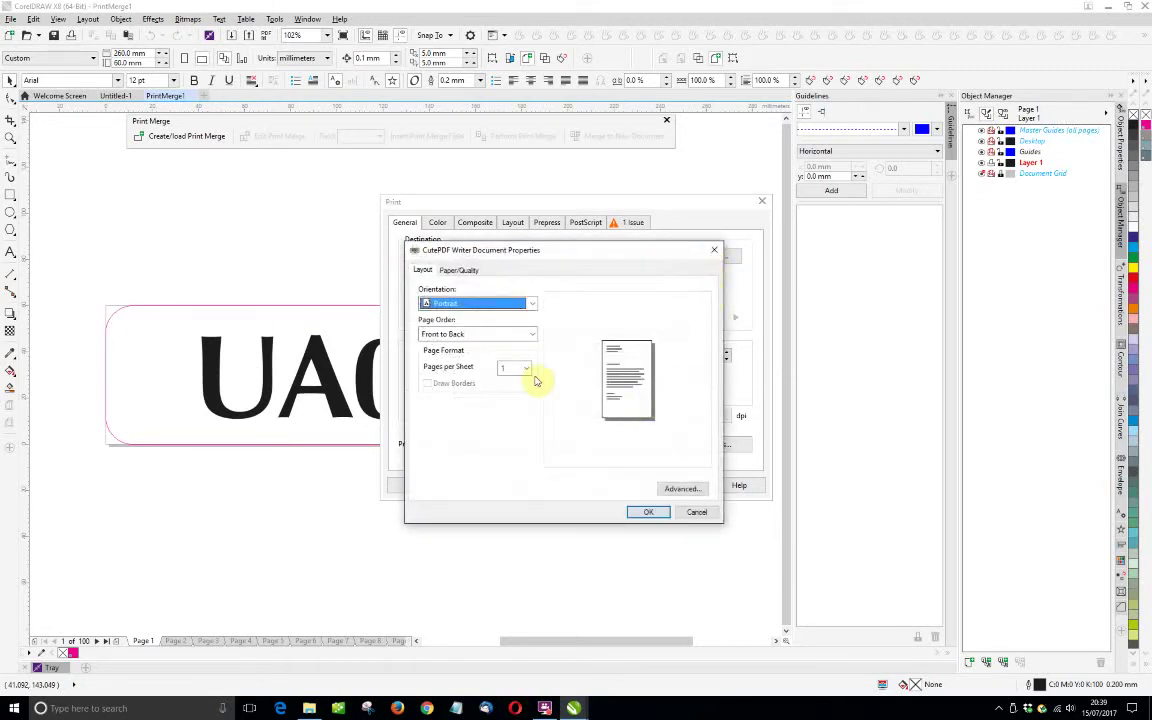
{"action": "left_click", "coordinate": [682, 490]}
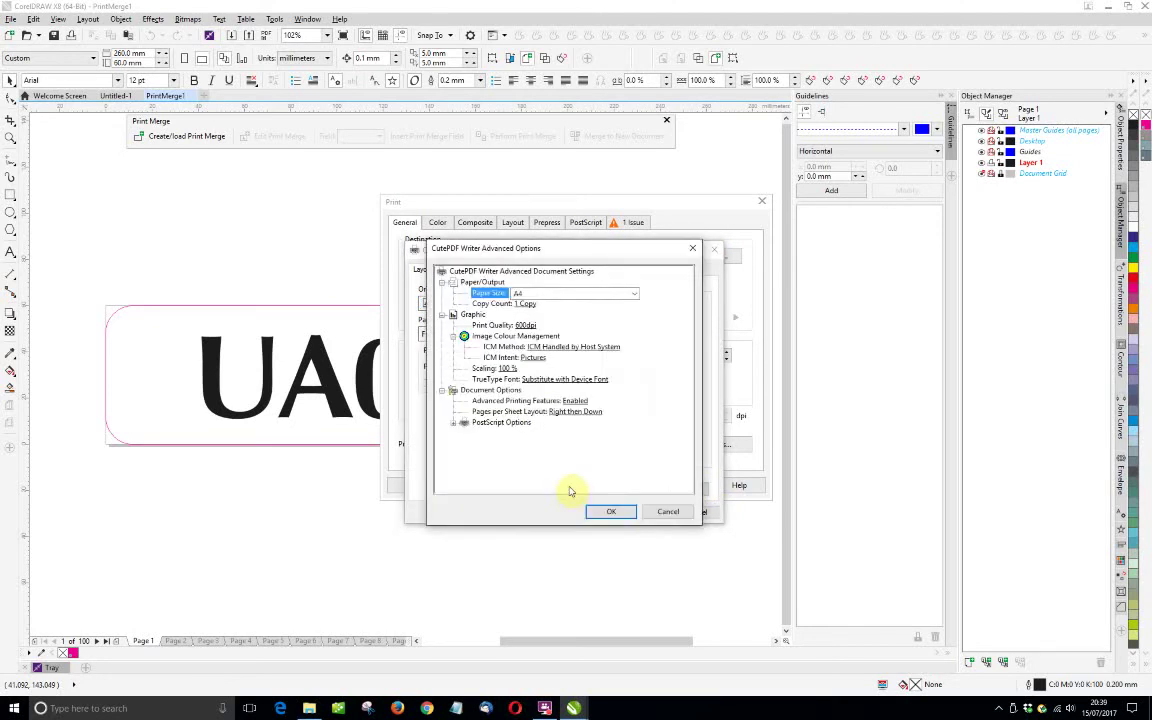
{"action": "left_click", "coordinate": [634, 294]}
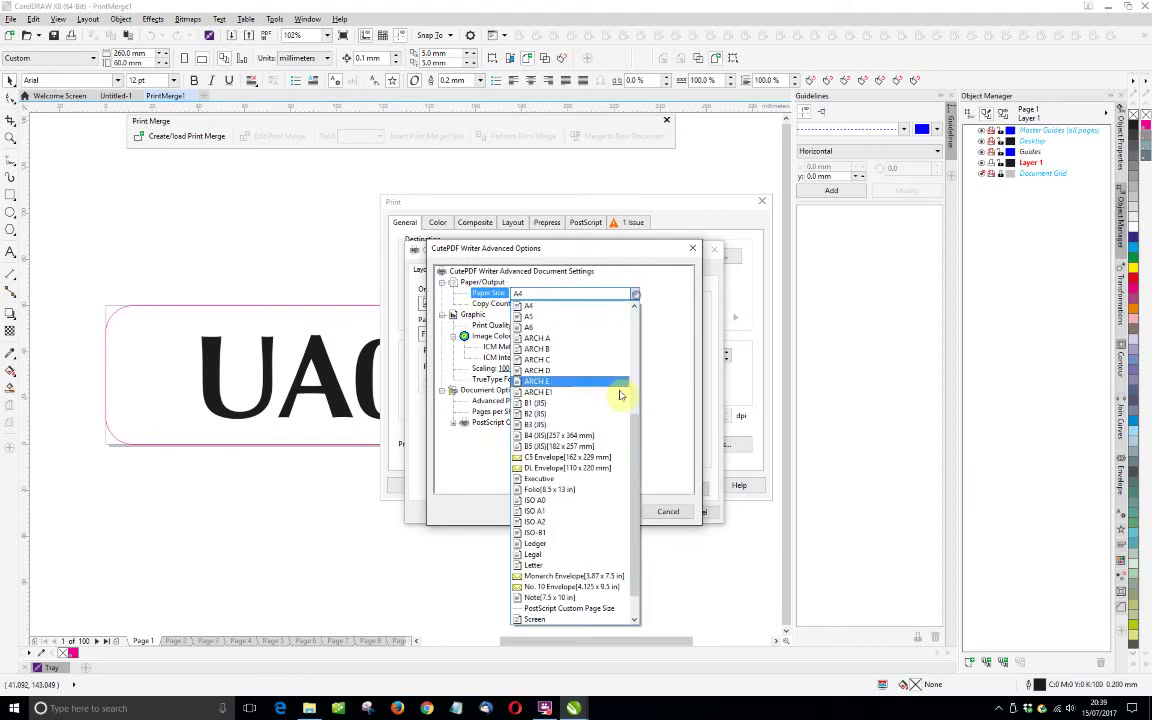
{"action": "left_click", "coordinate": [546, 608]}
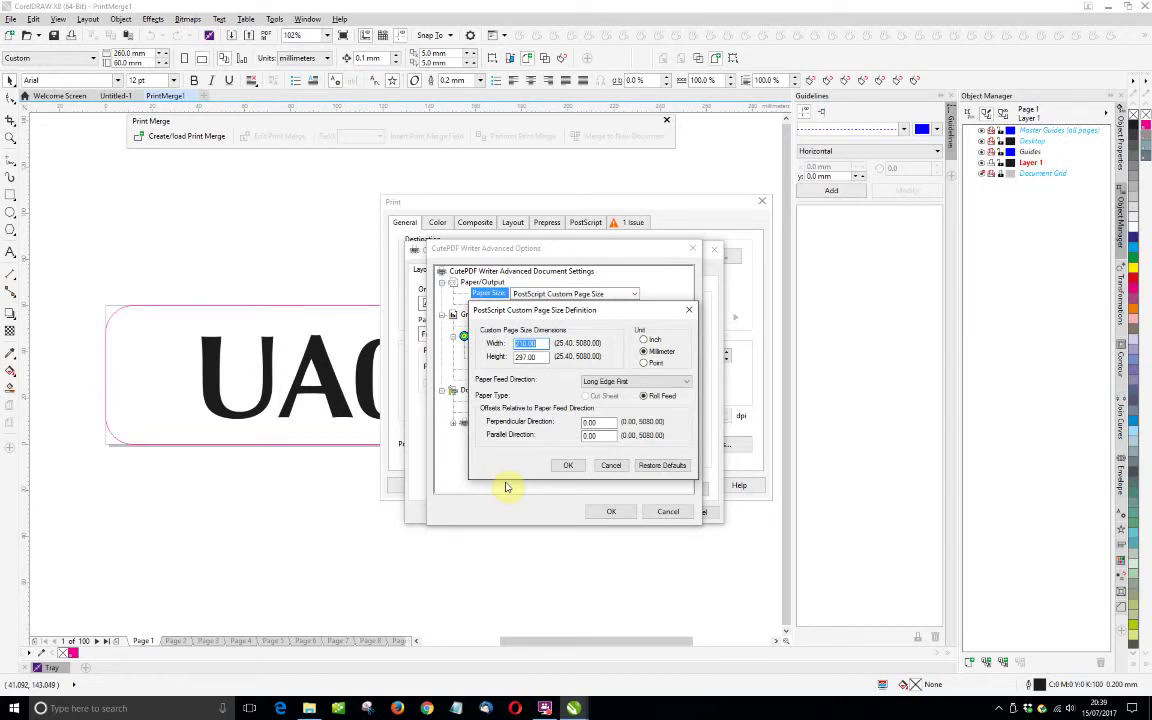
Step: Define the custom paper size as 1000 mm wide and 1200 mm high, and apply it to the print job
{"action": "type", "text": "210.00"}
{"action": "left_click_drag", "start_coordinate": [541, 343], "coordinate": [496, 350]}
{"action": "type", "text": "1000"}
{"action": "left_click_drag", "start_coordinate": [532, 357], "coordinate": [492, 360]}
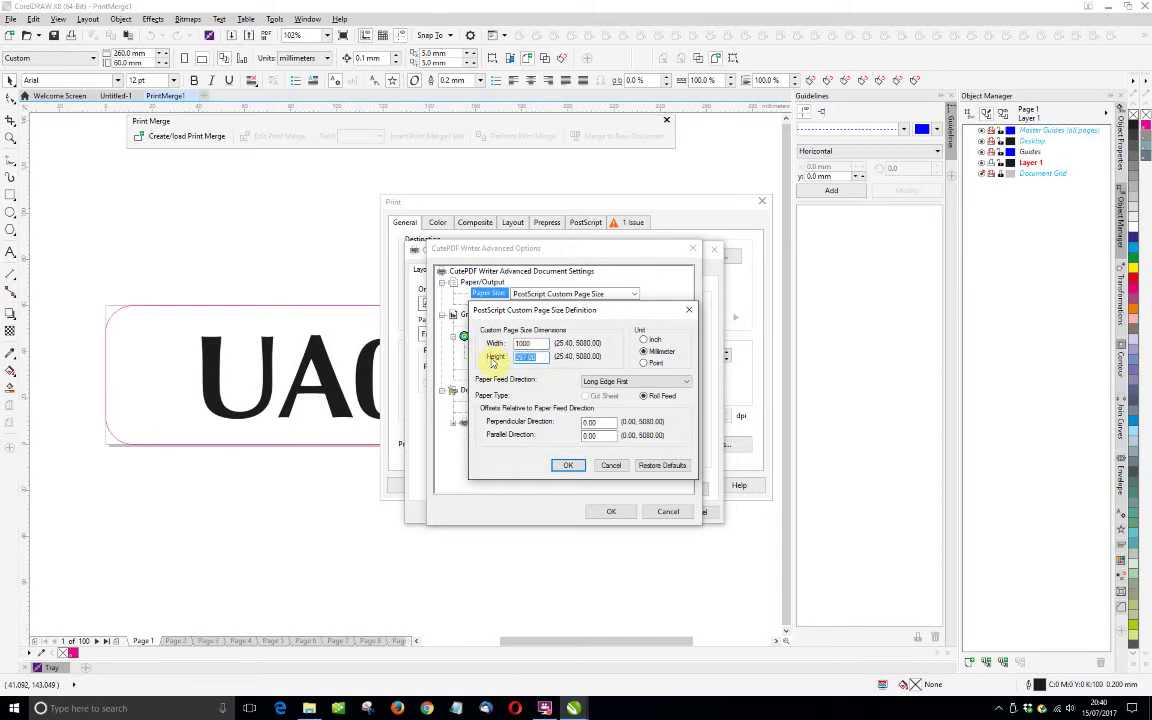
{"action": "type", "text": "1"}
{"action": "left_click", "coordinate": [572, 466]}
{"action": "left_click", "coordinate": [614, 511]}
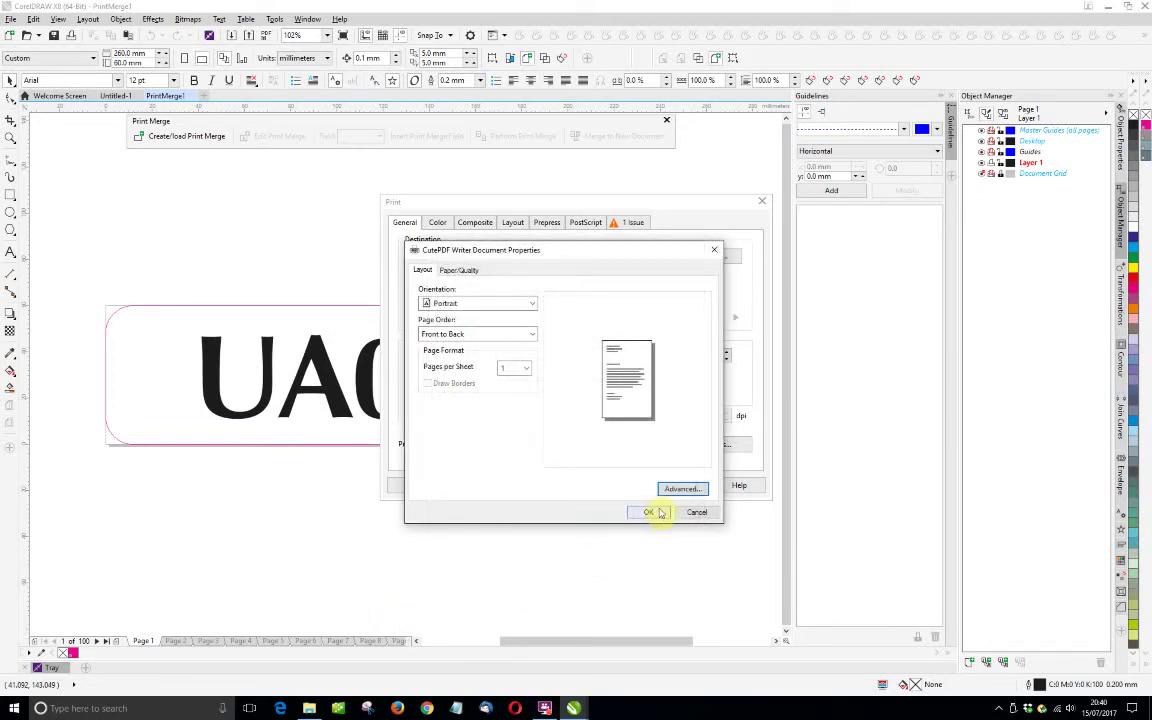
{"action": "left_click", "coordinate": [652, 512]}
{"action": "left_click", "coordinate": [678, 486]}
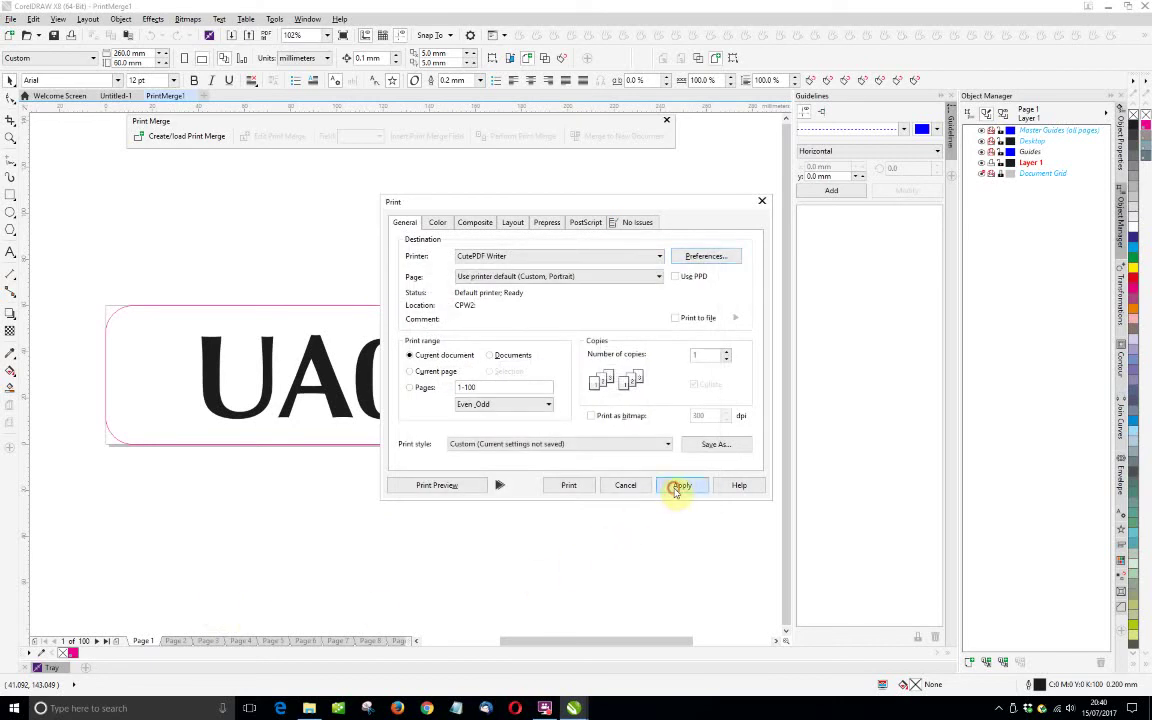
Step: Open the print preview's imposition layout and set it to 3 labels across
{"action": "left_click", "coordinate": [445, 486]}
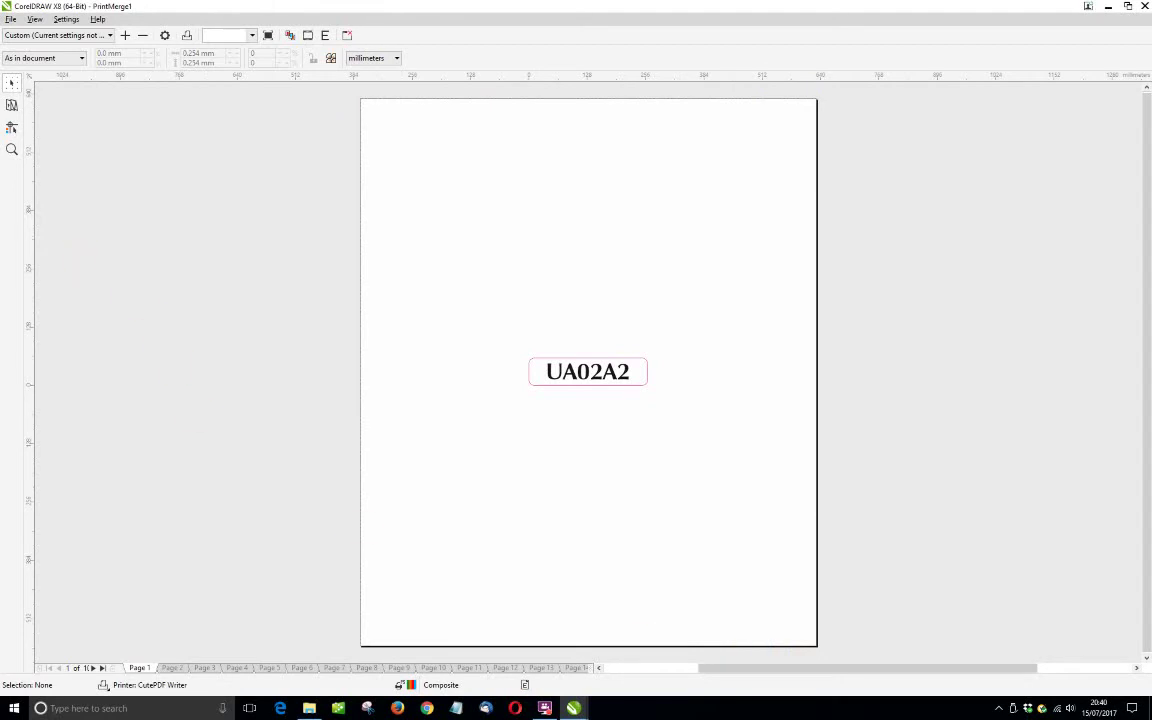
{"action": "left_click", "coordinate": [11, 106]}
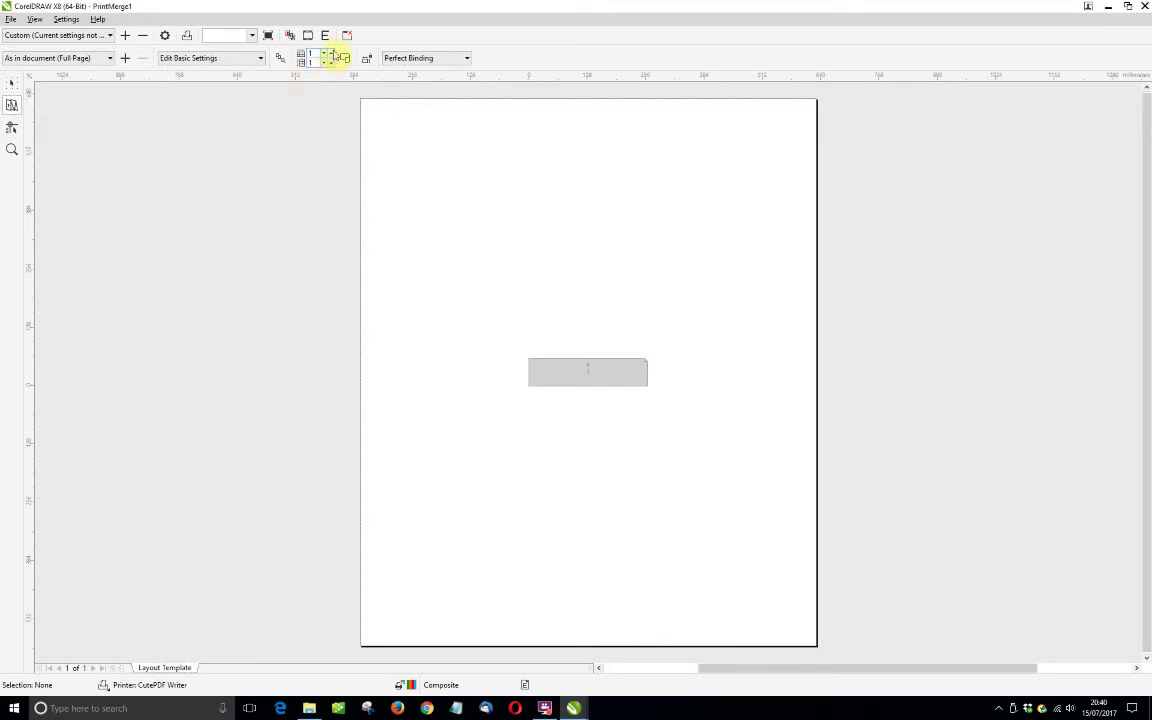
{"action": "left_click", "coordinate": [332, 52]}
{"action": "left_click", "coordinate": [332, 52]}
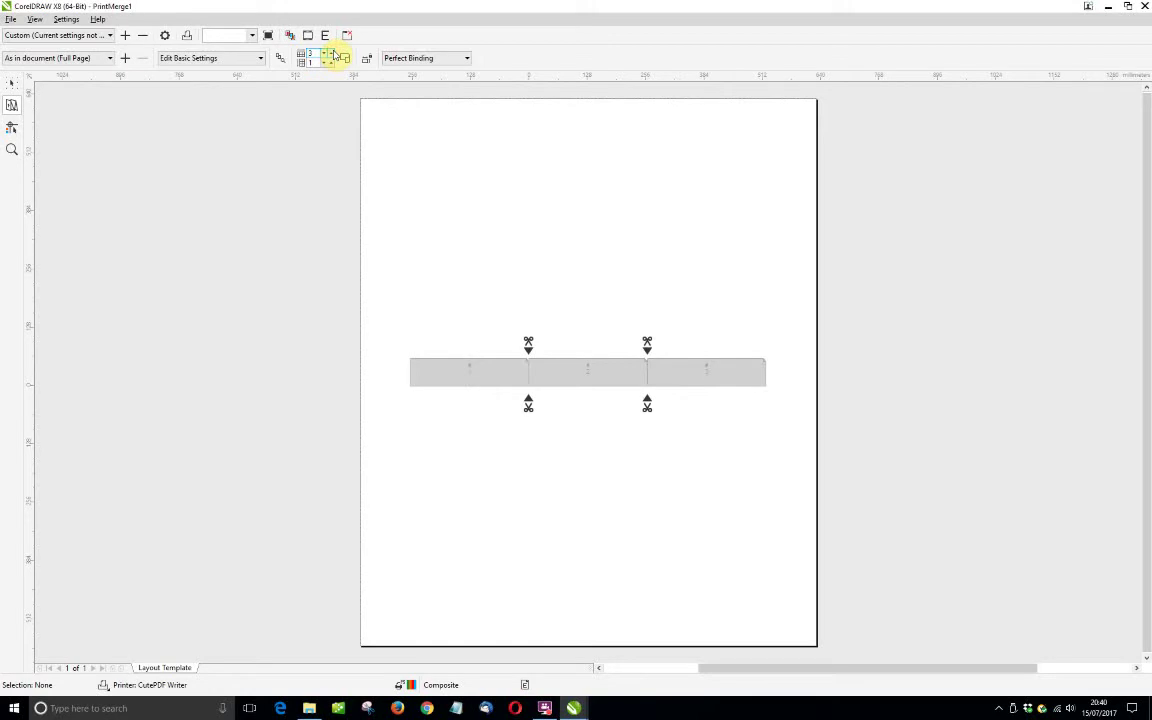
Step: Set the imposition layout to 17 rows of labels down the sheet
{"action": "left_click", "coordinate": [331, 61]}
{"action": "left_click", "coordinate": [331, 61]}
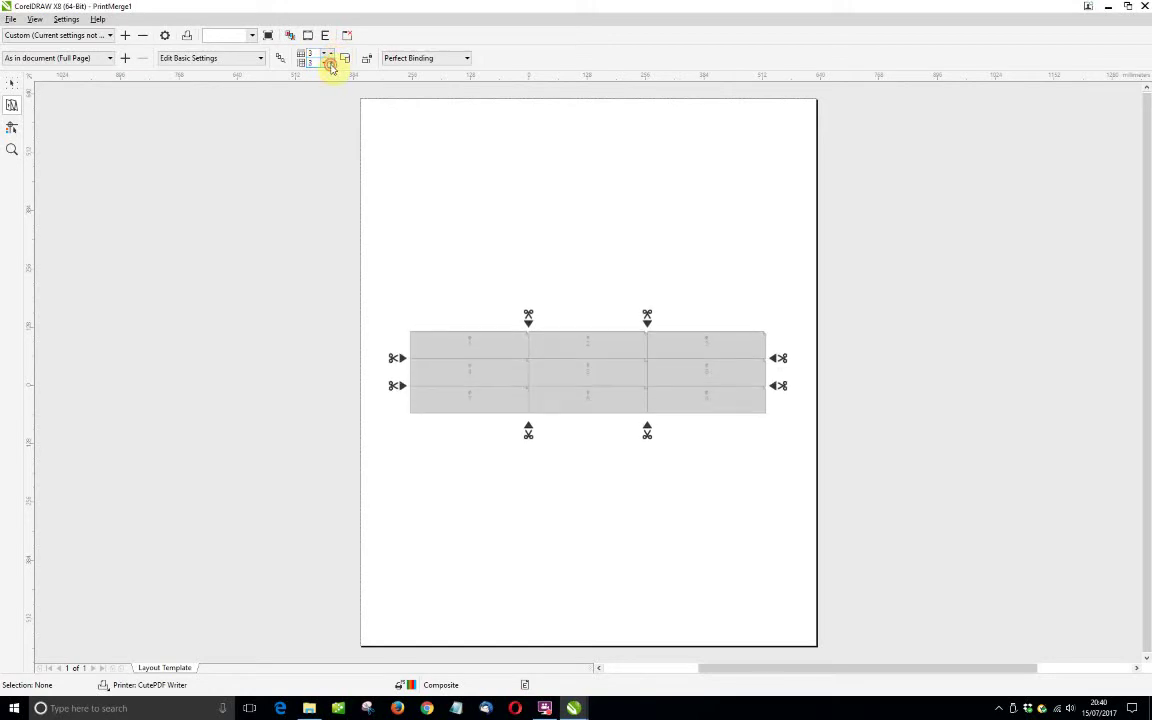
{"action": "left_click", "coordinate": [331, 61]}
{"action": "left_click", "coordinate": [331, 61]}
{"action": "left_click", "coordinate": [331, 61]}
{"action": "left_click", "coordinate": [331, 61]}
{"action": "left_click", "coordinate": [331, 61]}
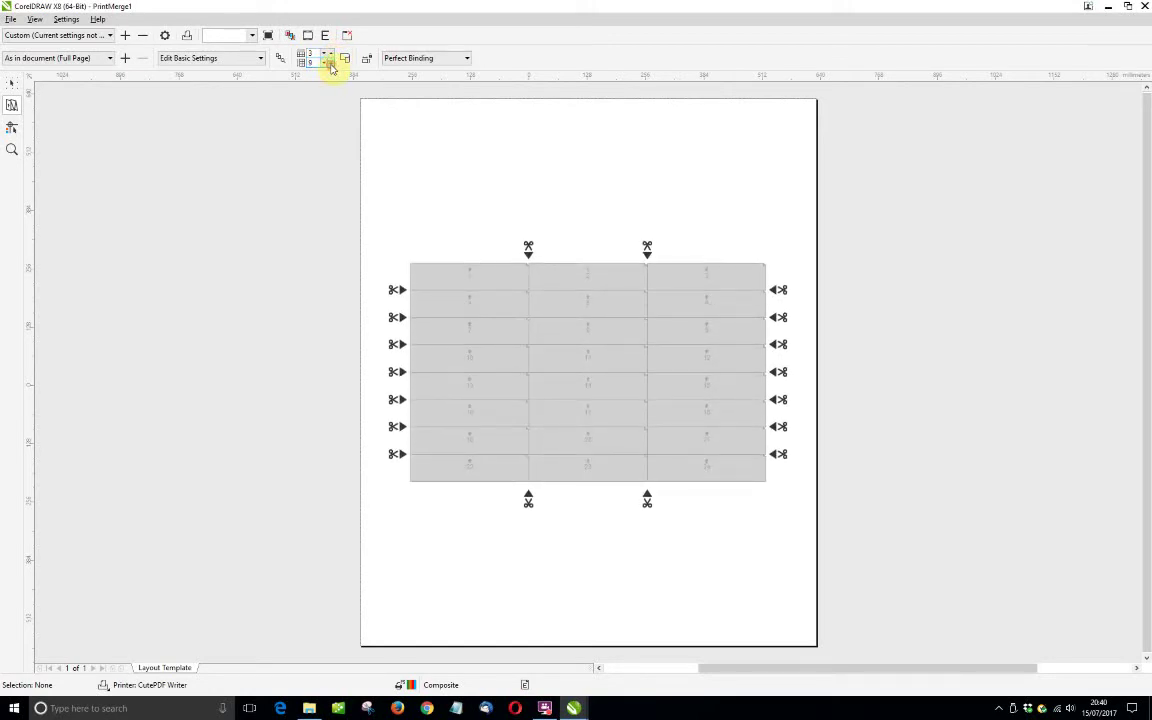
{"action": "left_click", "coordinate": [331, 61]}
{"action": "left_click", "coordinate": [331, 61]}
{"action": "left_click", "coordinate": [331, 61]}
{"action": "left_click", "coordinate": [331, 61]}
{"action": "left_click", "coordinate": [331, 61]}
{"action": "left_click", "coordinate": [331, 61]}
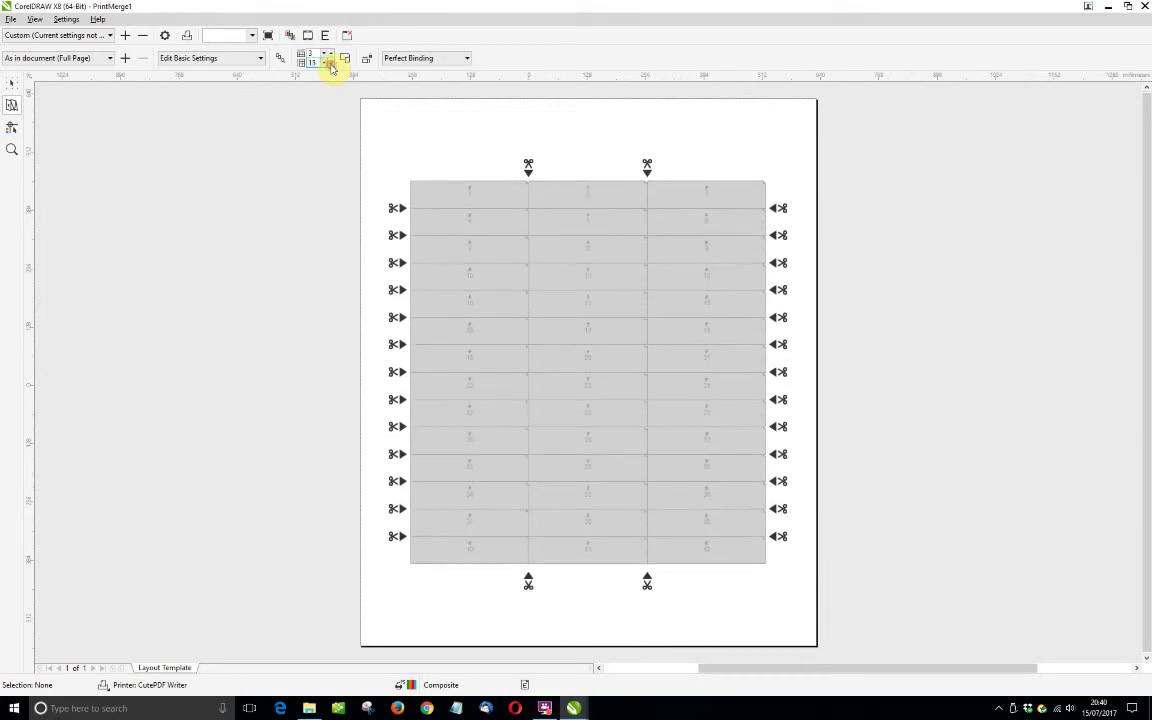
{"action": "left_click", "coordinate": [331, 61]}
{"action": "left_click", "coordinate": [331, 61]}
{"action": "left_click", "coordinate": [331, 62]}
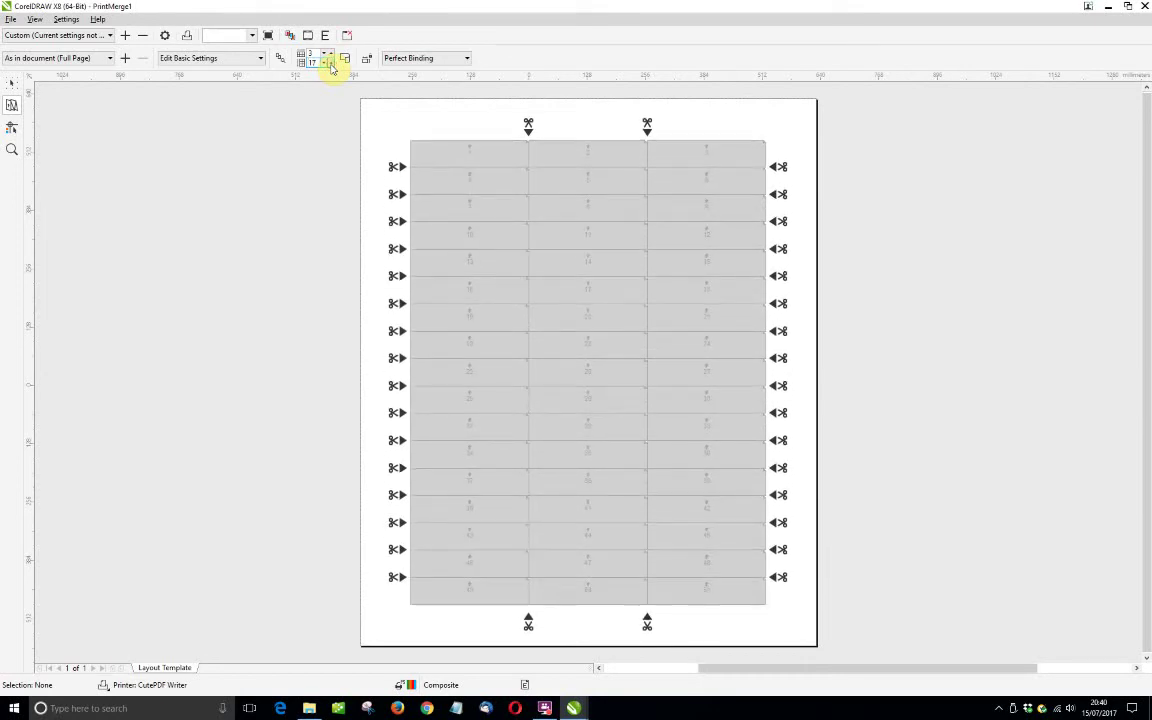
Step: Switch the layout to editing gutters and finishing, and set the vertical gutters between label columns to 5 mm
{"action": "left_click", "coordinate": [220, 60]}
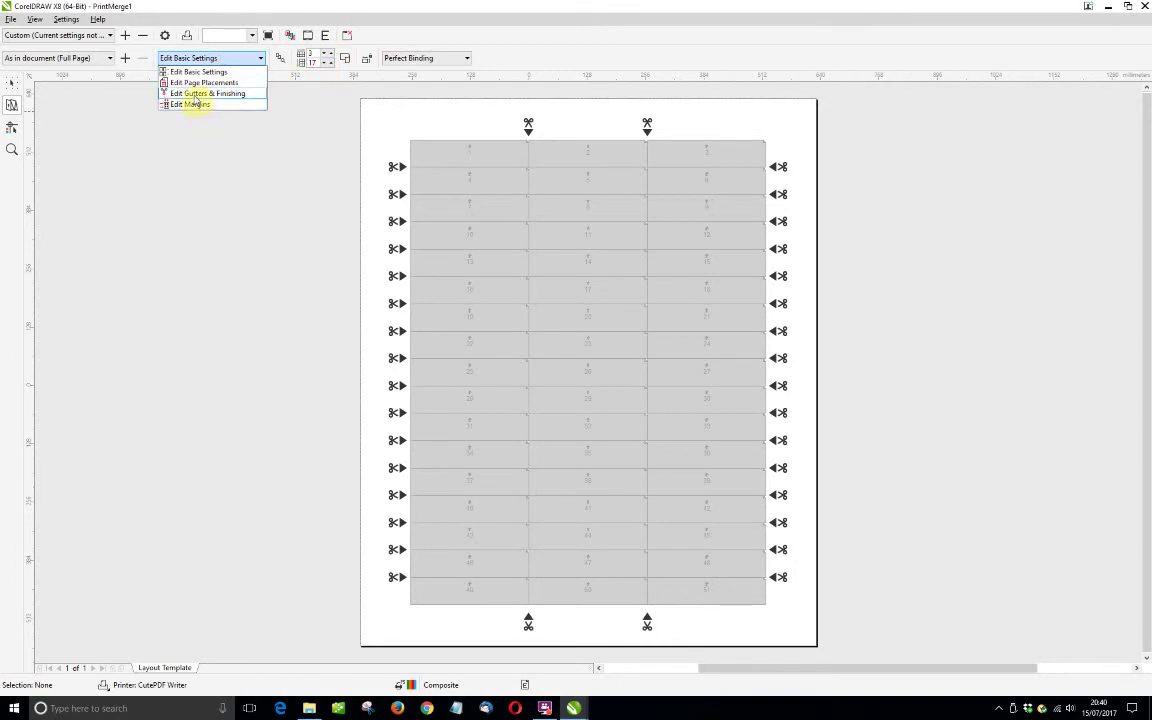
{"action": "left_click", "coordinate": [190, 93]}
{"action": "left_click", "coordinate": [345, 58]}
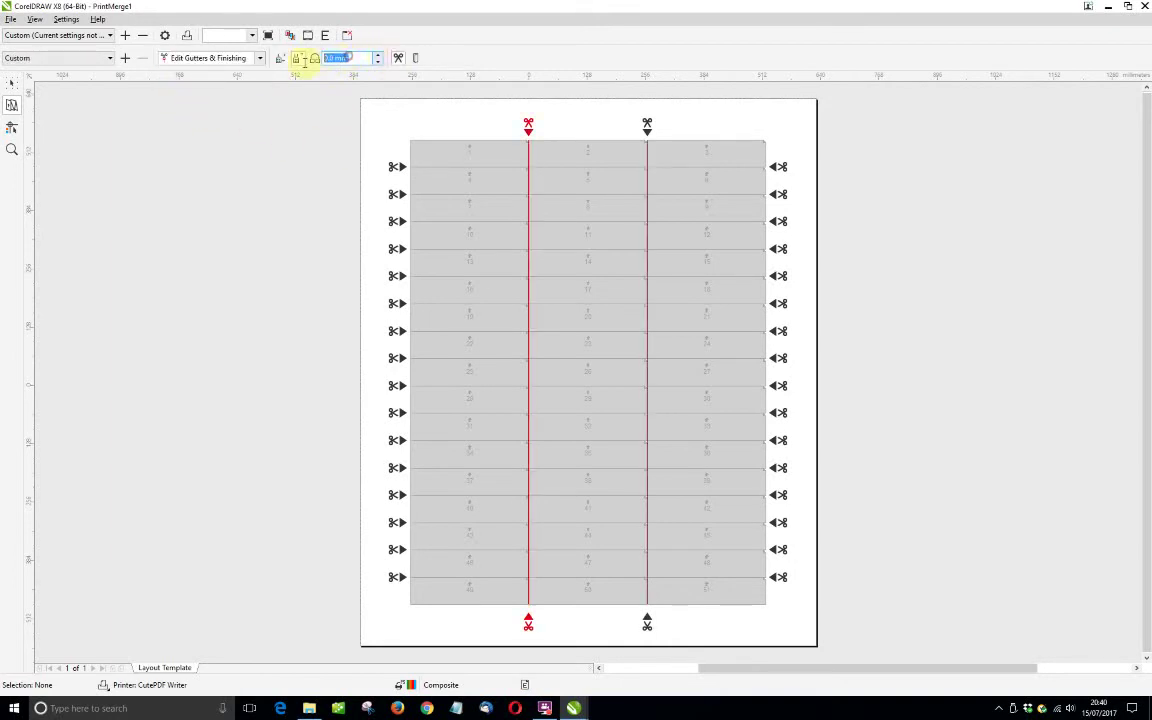
{"action": "type", "text": "5"}
{"action": "key", "text": "Return"}
Step: Set the horizontal gutters between the label rows to 5 mm
{"action": "left_click", "coordinate": [463, 168]}
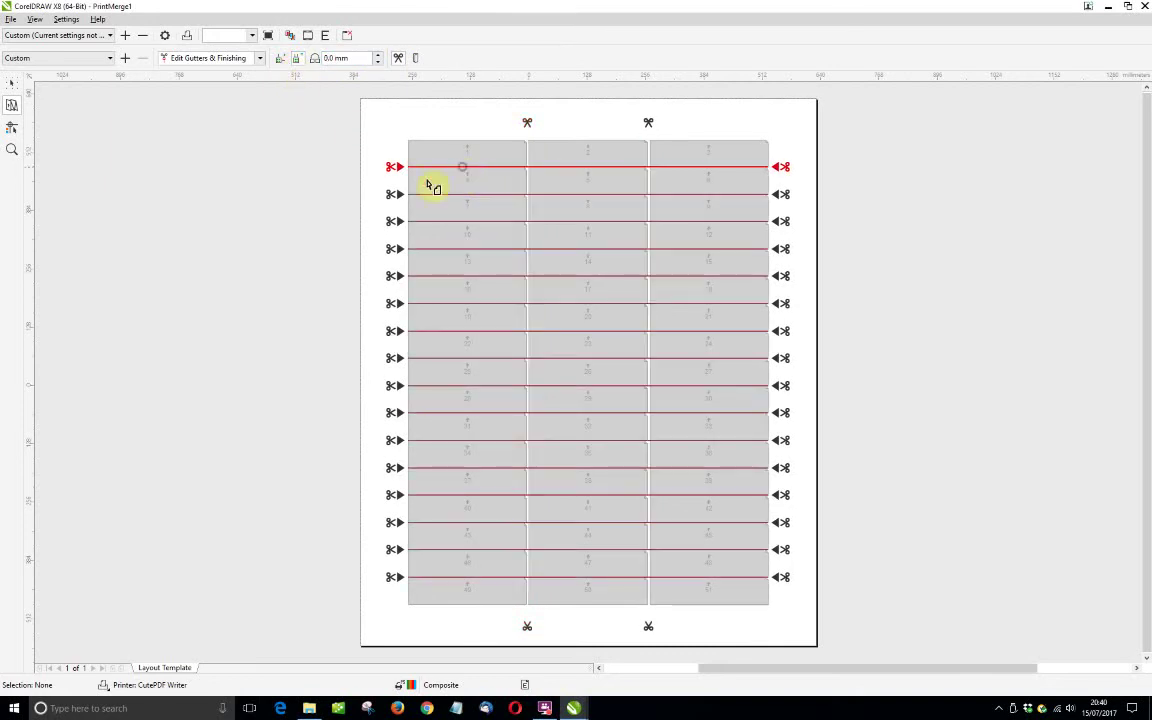
{"action": "left_click", "coordinate": [350, 58]}
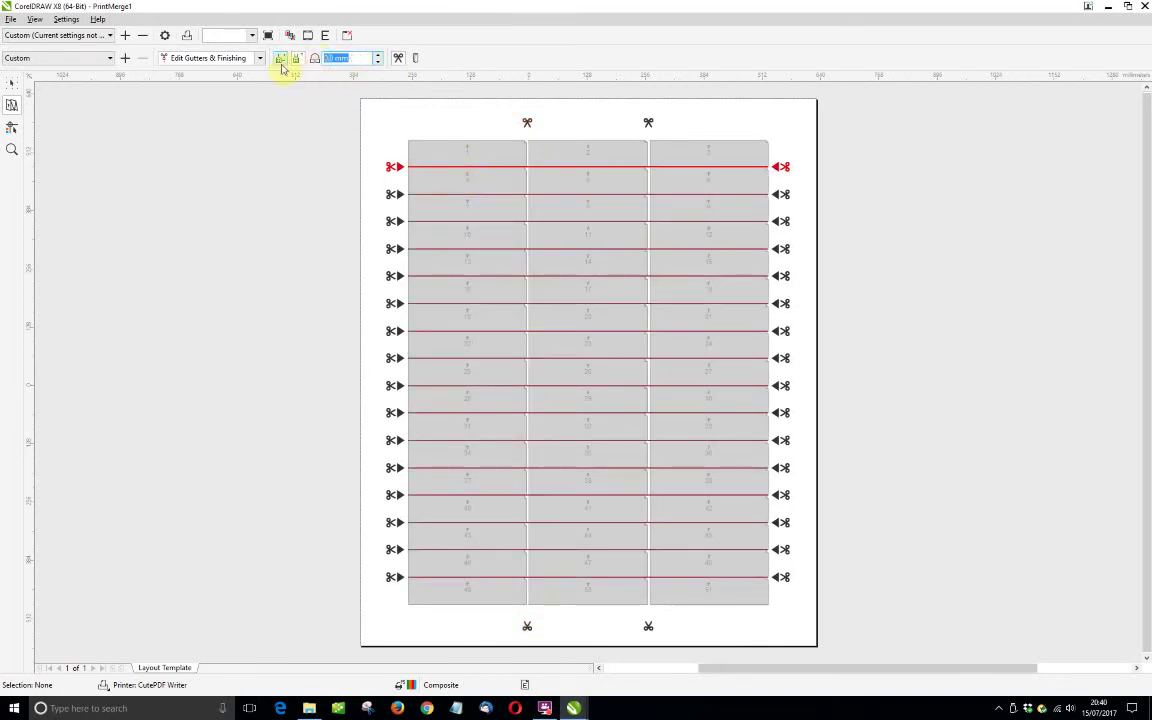
{"action": "type", "text": "5"}
{"action": "key", "text": "Return"}
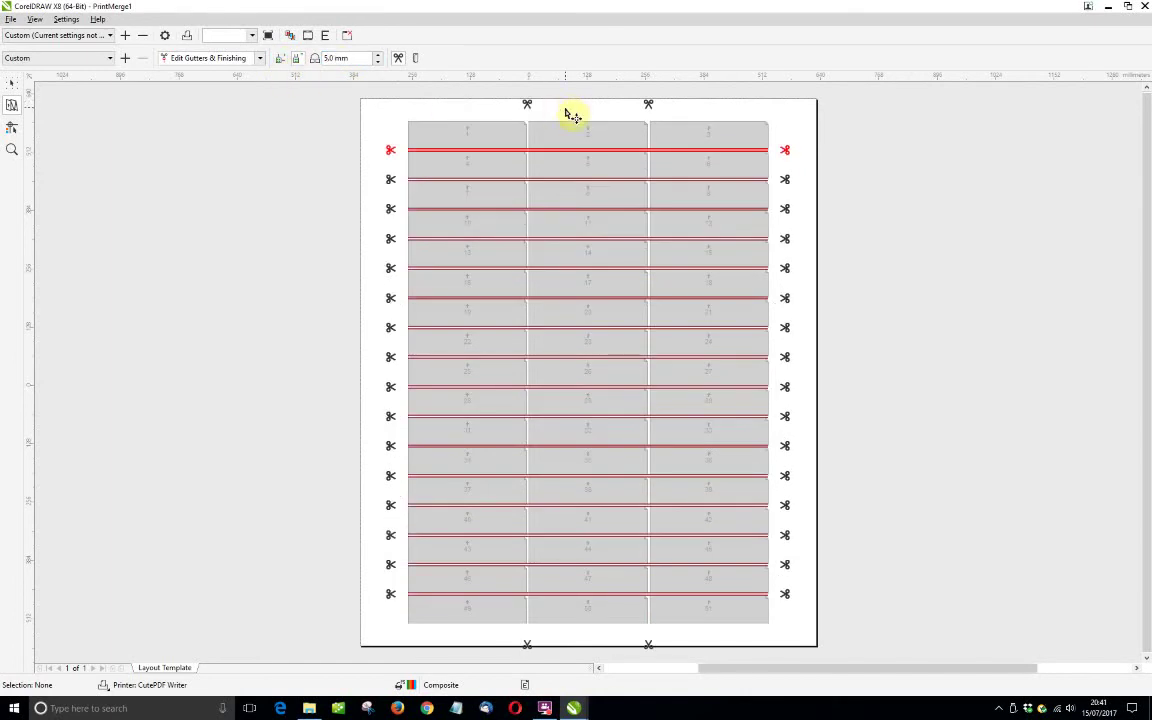
Step: Preview the imposed labels on both signatures and return to Signature 1
{"action": "left_click", "coordinate": [11, 127]}
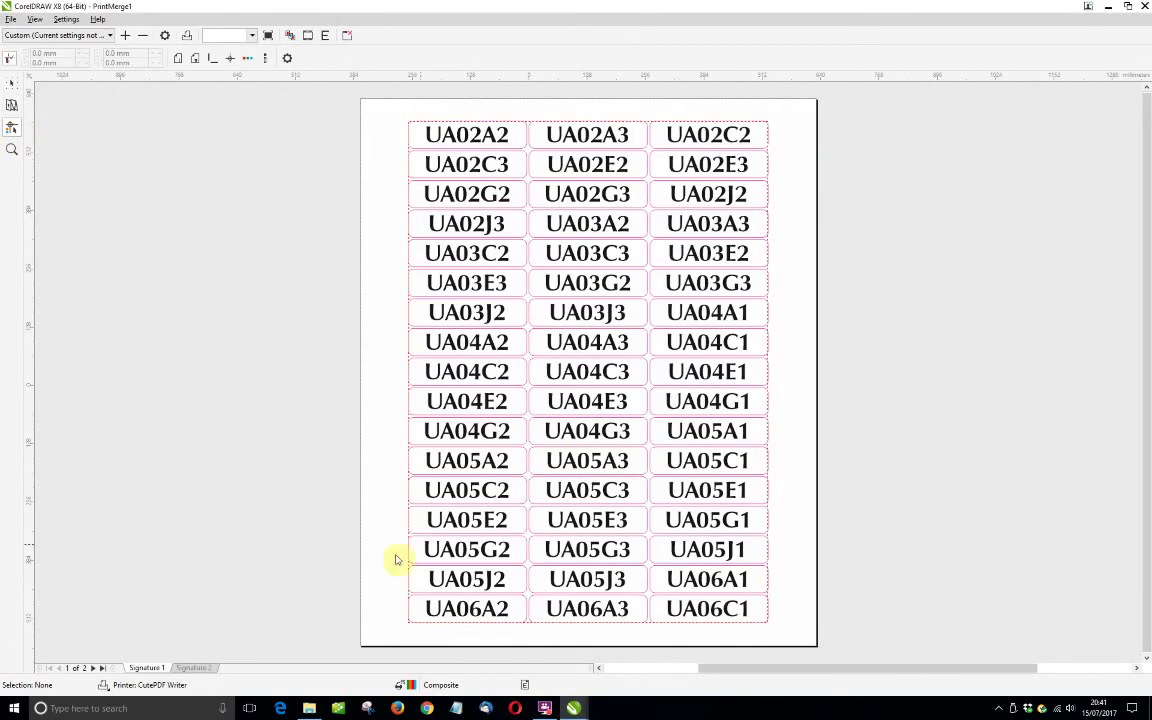
{"action": "left_click", "coordinate": [192, 668]}
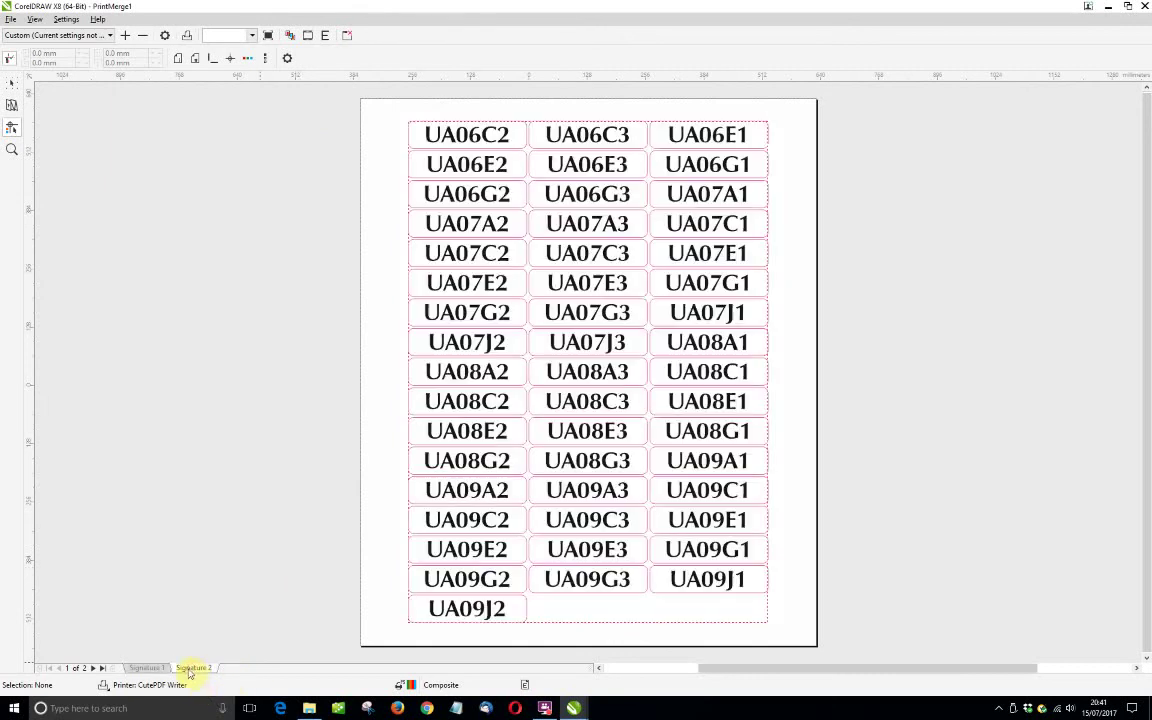
{"action": "left_click", "coordinate": [147, 668]}
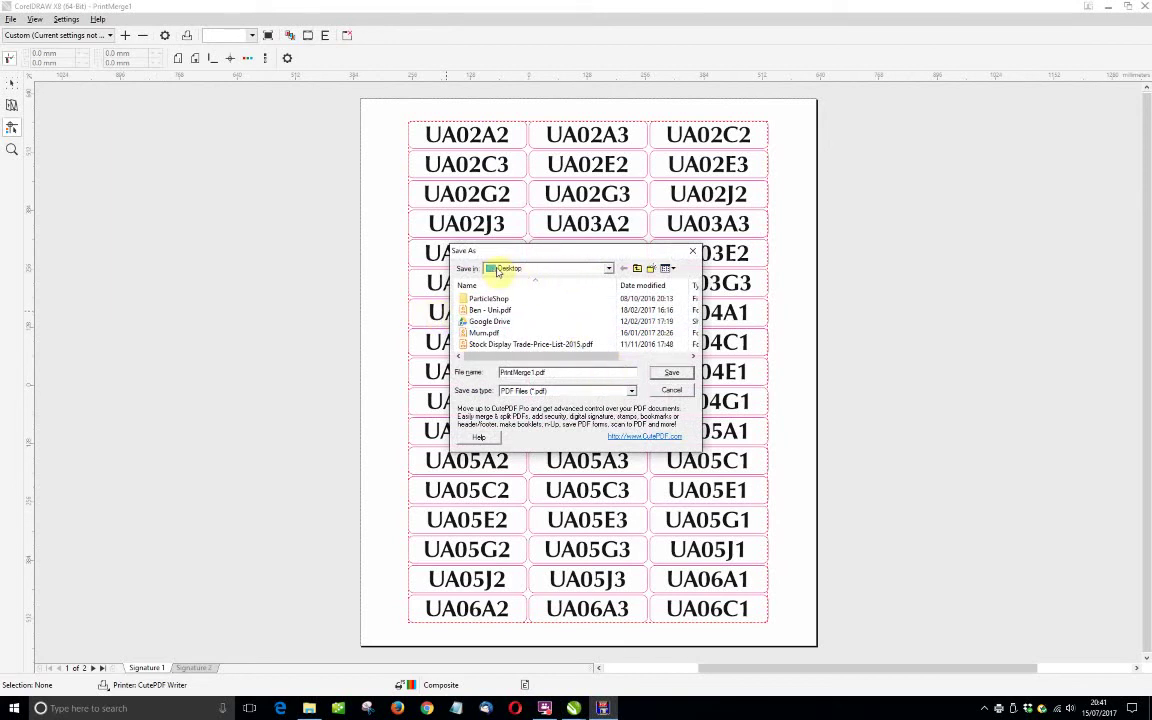
Step: Print the imposed labels to PrintMerge1.pdf on the Desktop and close the print preview
{"action": "left_click", "coordinate": [497, 374]}
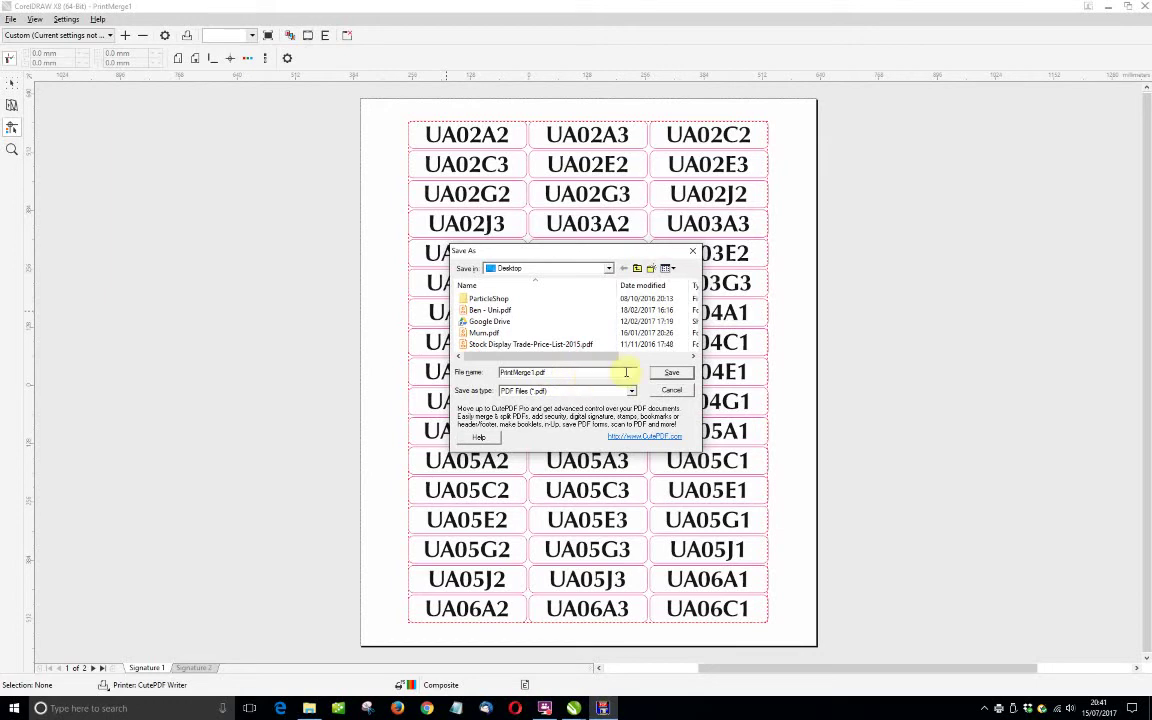
{"action": "left_click", "coordinate": [674, 378]}
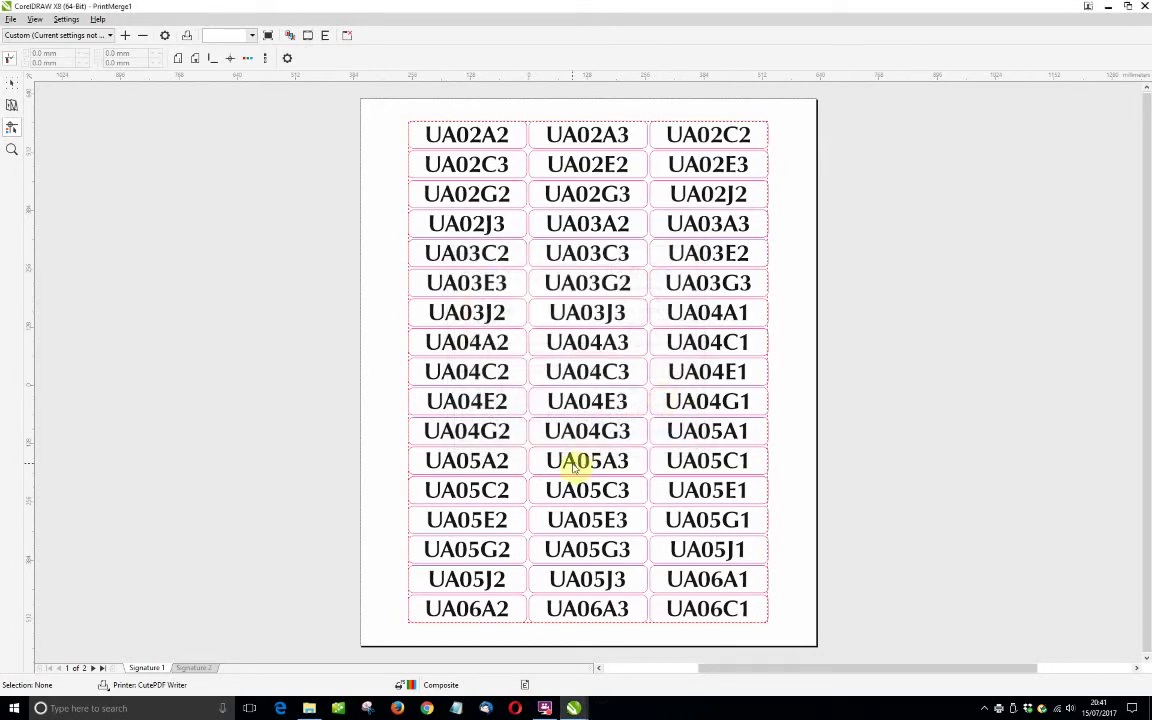
{"action": "left_click", "coordinate": [1146, 7]}
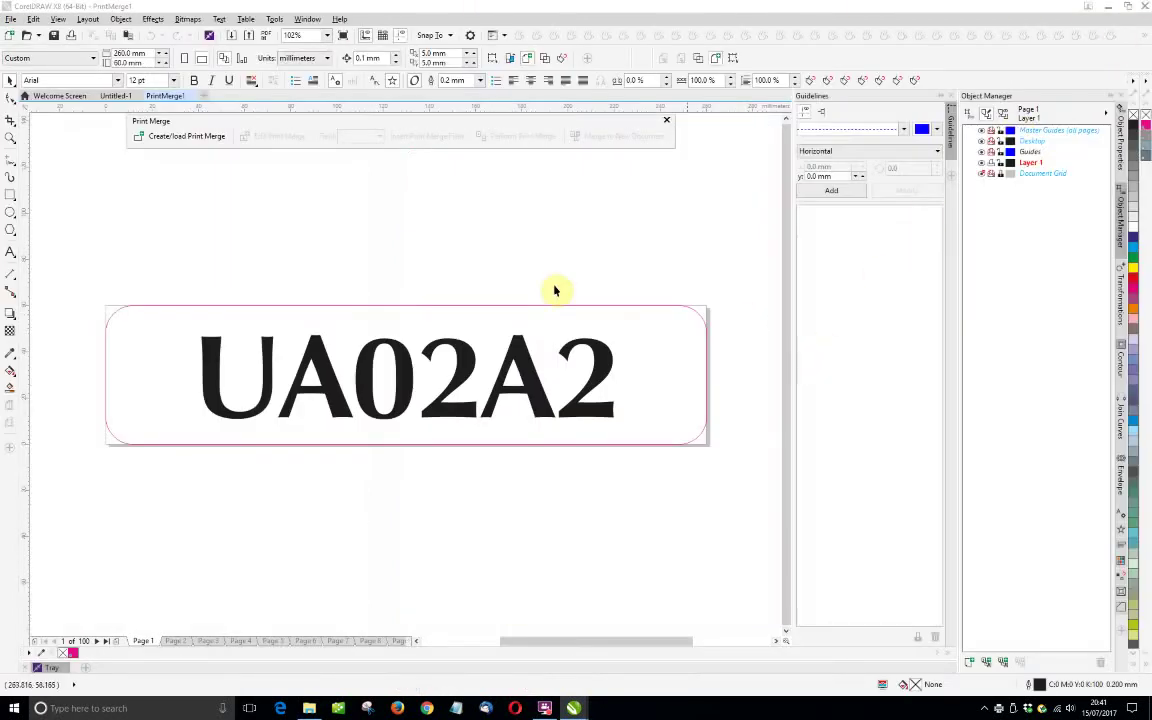
Step: Create a new document with a page size of 1000 × 1200 mm
{"action": "scroll", "coordinate": [466, 265], "scroll_direction": "down", "scroll_amount": 2}
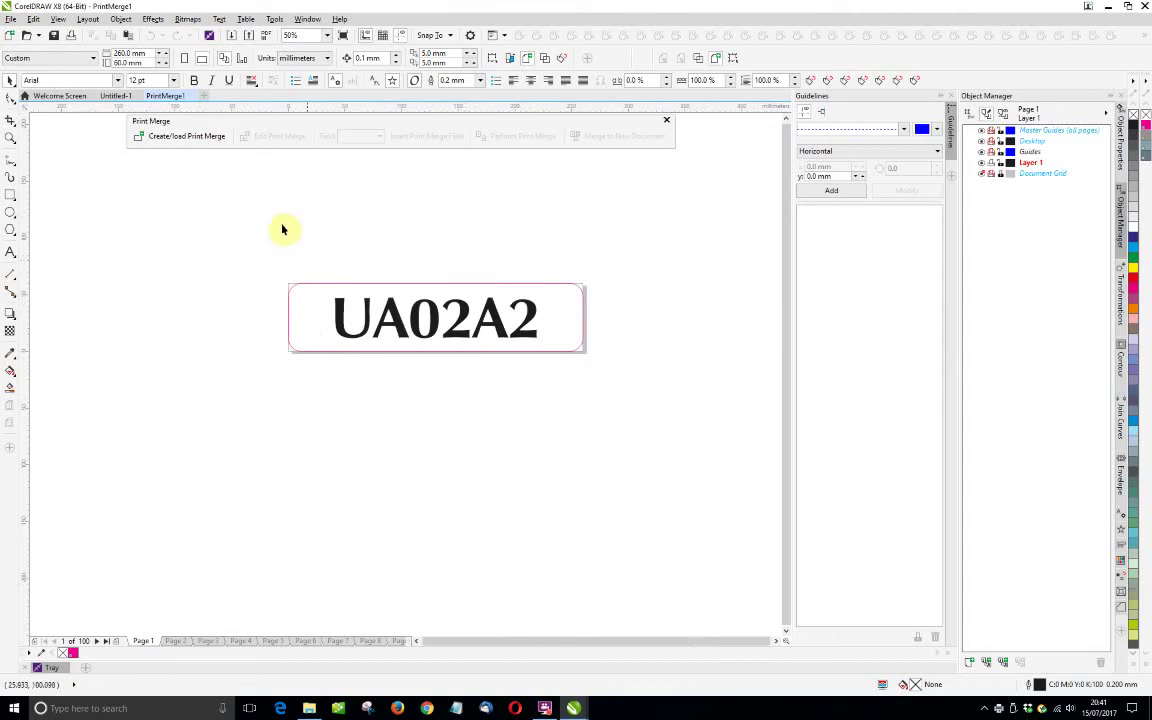
{"action": "left_click", "coordinate": [8, 37]}
{"action": "left_click", "coordinate": [572, 512]}
{"action": "left_click_drag", "start_coordinate": [149, 52], "coordinate": [98, 51]}
{"action": "type", "text": "1,000"}
{"action": "key", "text": "Return"}
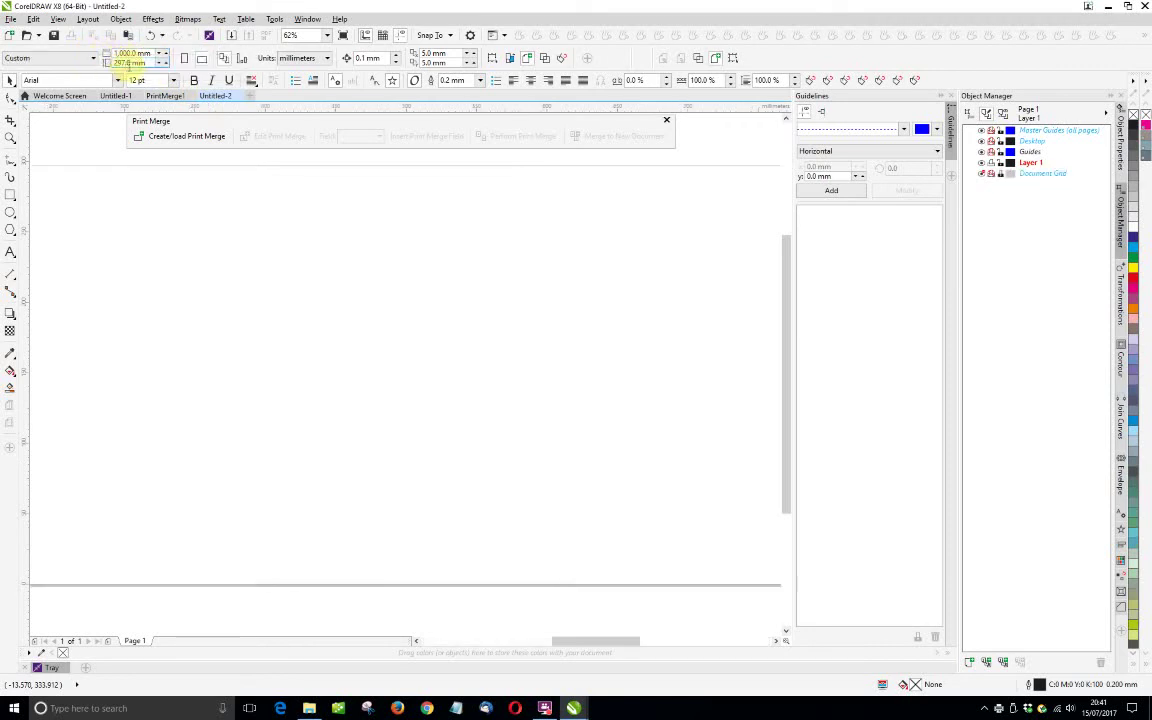
{"action": "left_click_drag", "start_coordinate": [138, 61], "coordinate": [98, 52]}
{"action": "type", "text": "1200"}
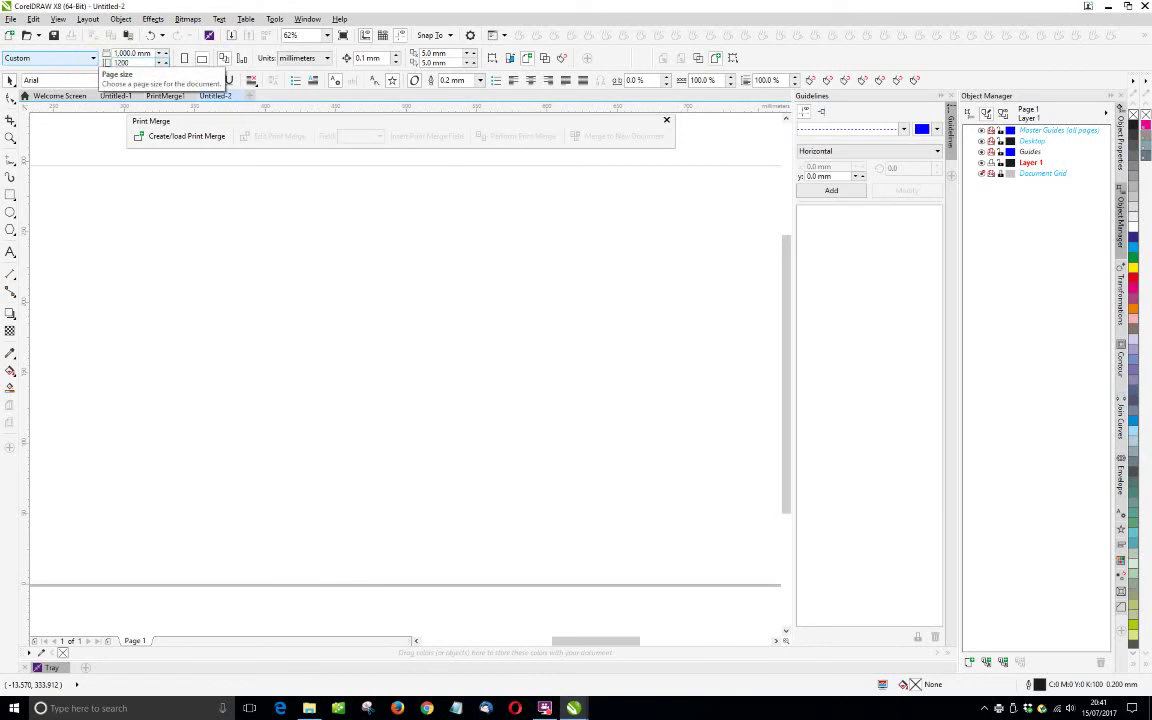
{"action": "key", "text": "Return"}
{"action": "scroll", "coordinate": [386, 213], "scroll_direction": "down", "scroll_amount": 5}
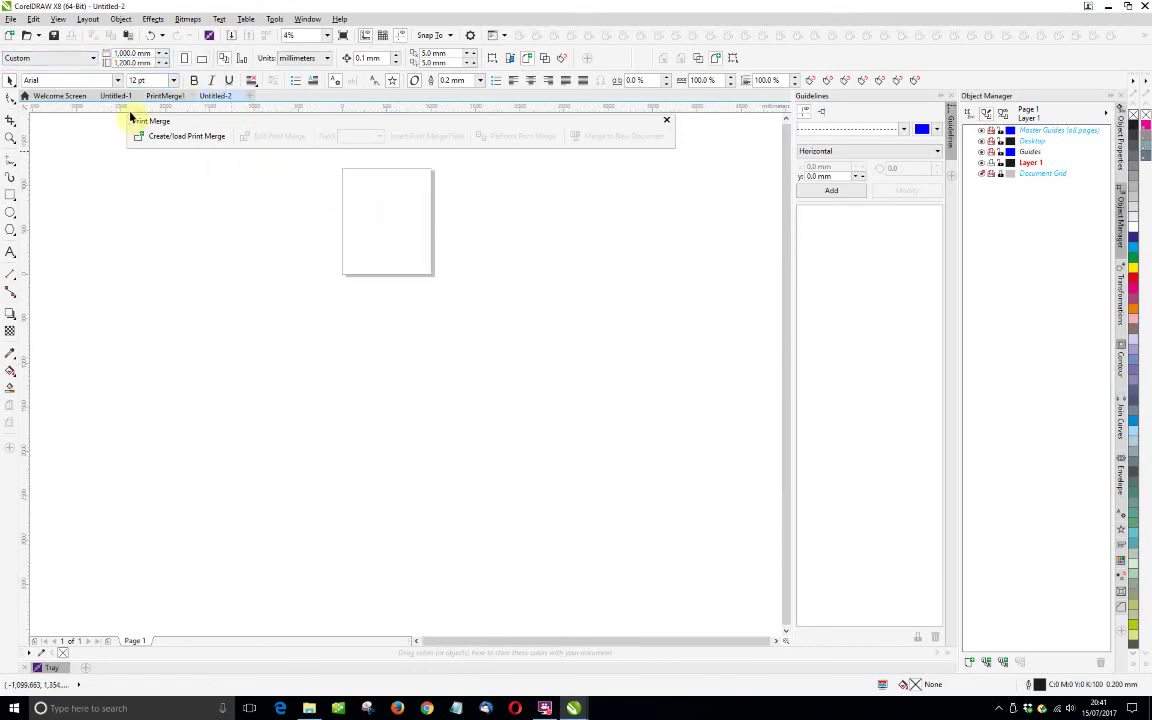
Step: Filter the import files to PDF and choose PrintMerge1.pdf from the Desktop for import
{"action": "left_click", "coordinate": [10, 19]}
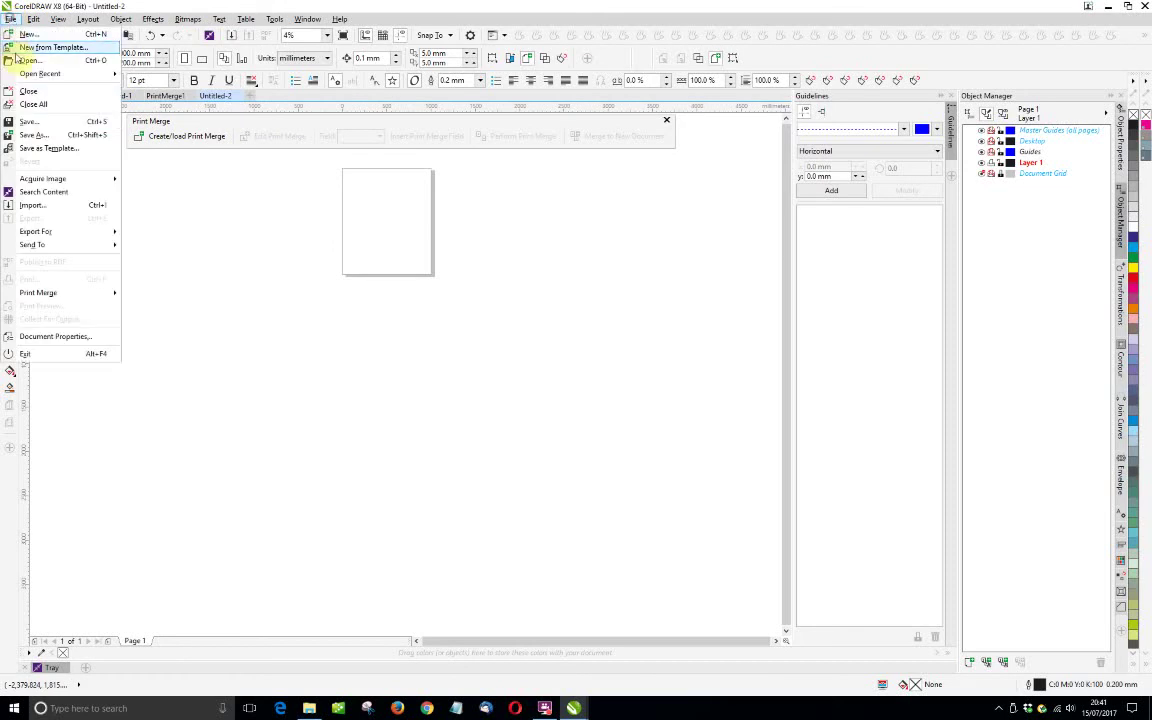
{"action": "left_click", "coordinate": [33, 205]}
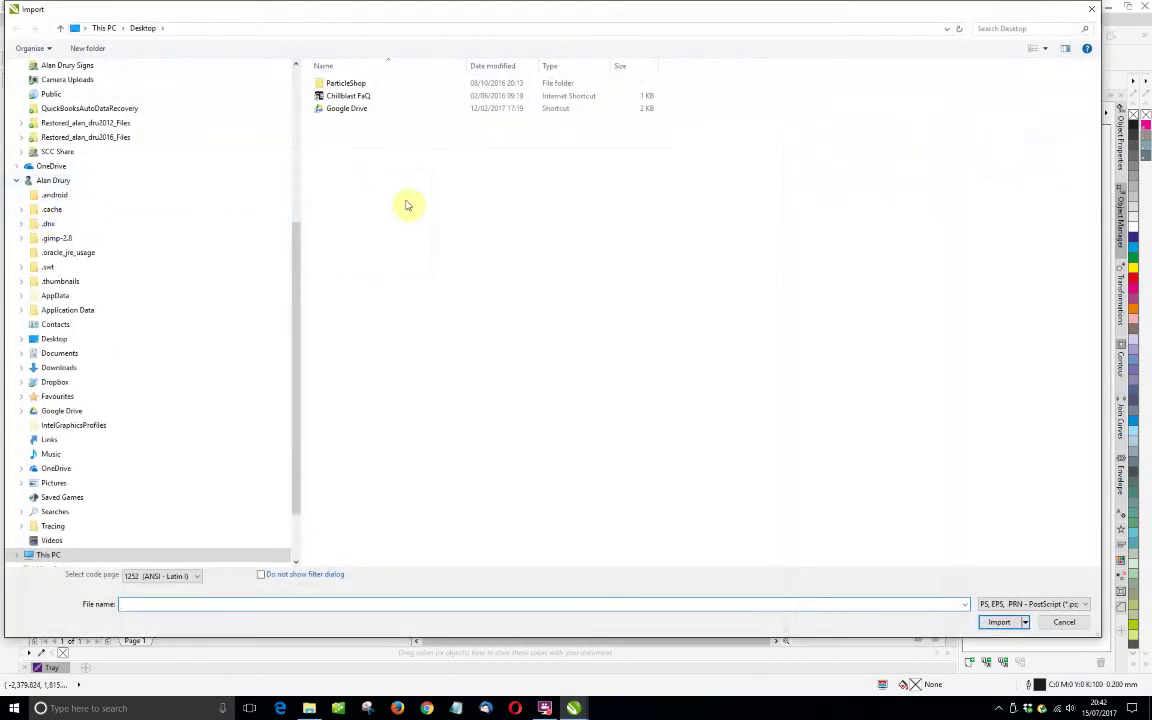
{"action": "left_click", "coordinate": [1052, 604]}
{"action": "scroll", "coordinate": [1012, 336], "scroll_direction": "up", "scroll_amount": 5}
{"action": "scroll", "coordinate": [1011, 334], "scroll_direction": "up", "scroll_amount": 8}
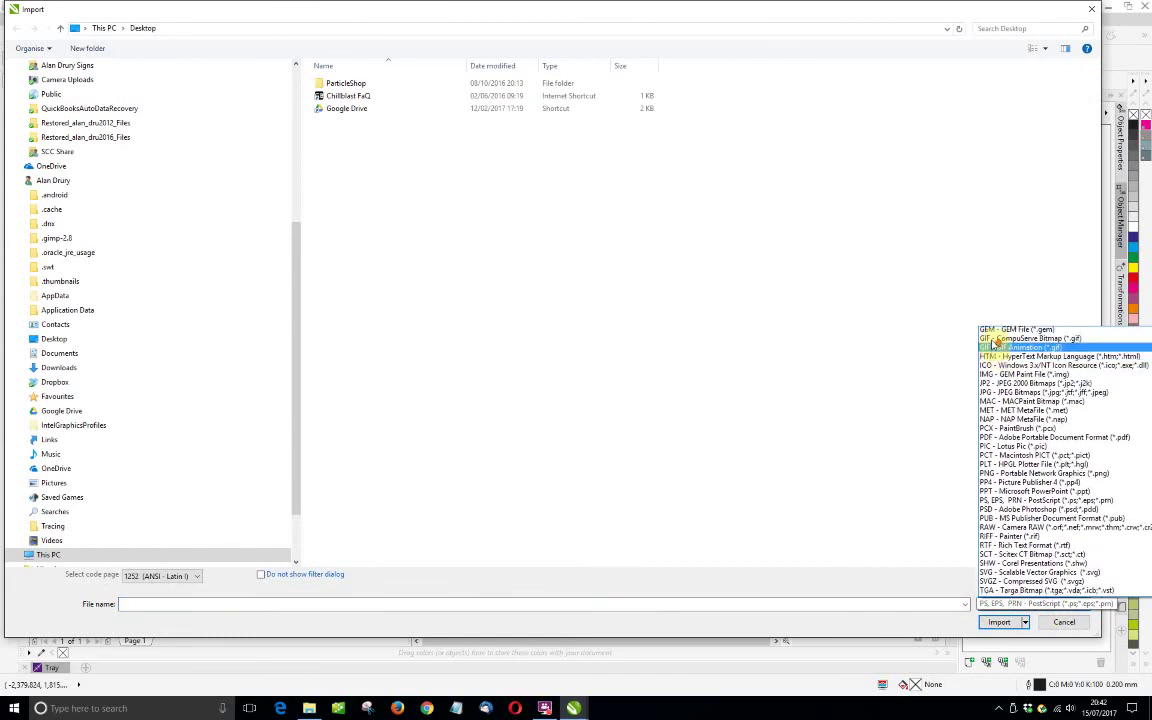
{"action": "left_click", "coordinate": [990, 341]}
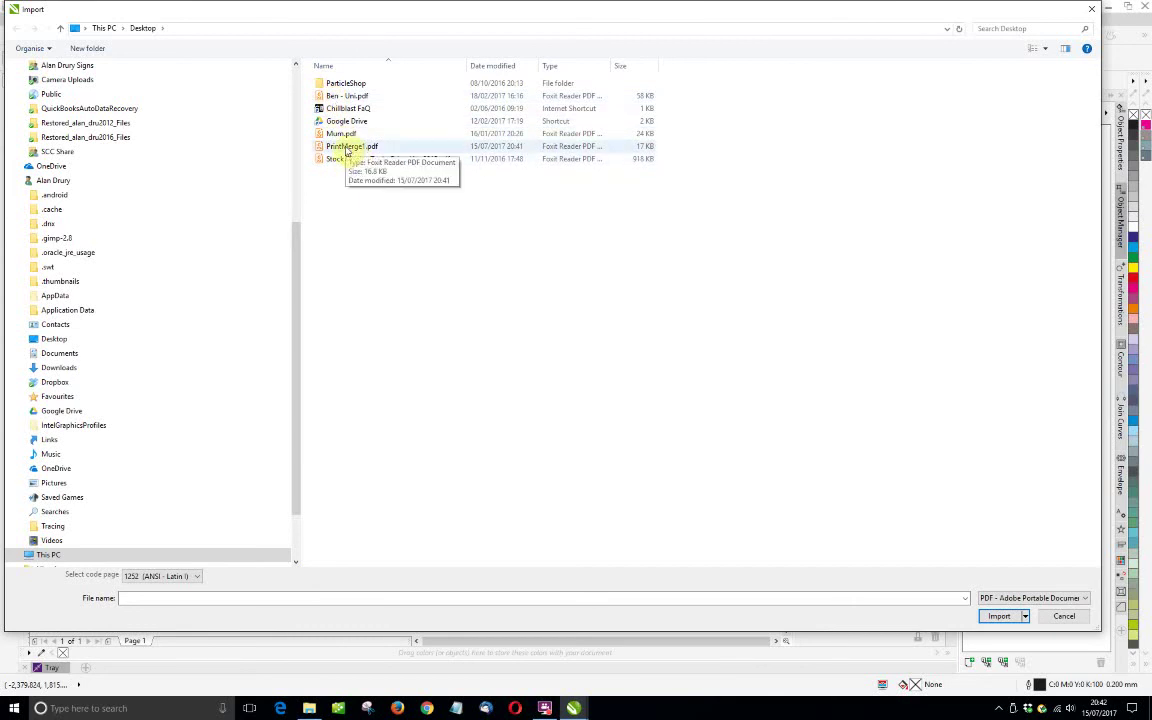
{"action": "double_click", "coordinate": [346, 148]}
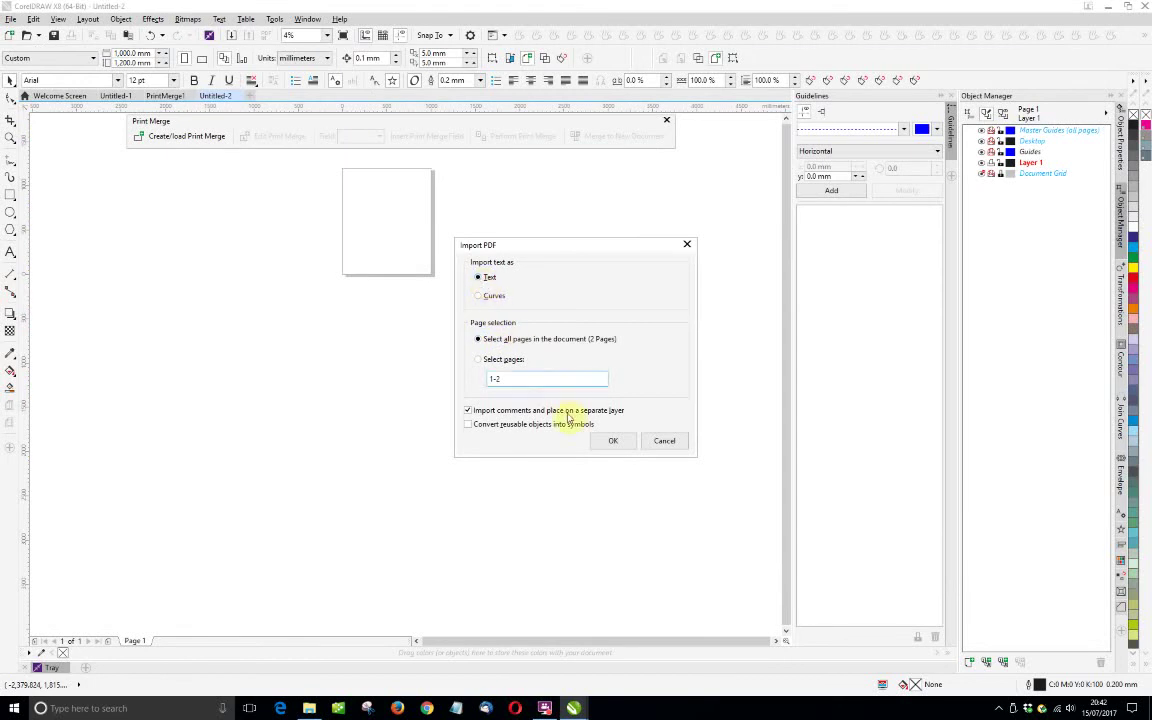
Step: Import all pages of the PDF with text as curves and centre them on the page
{"action": "left_click", "coordinate": [479, 297]}
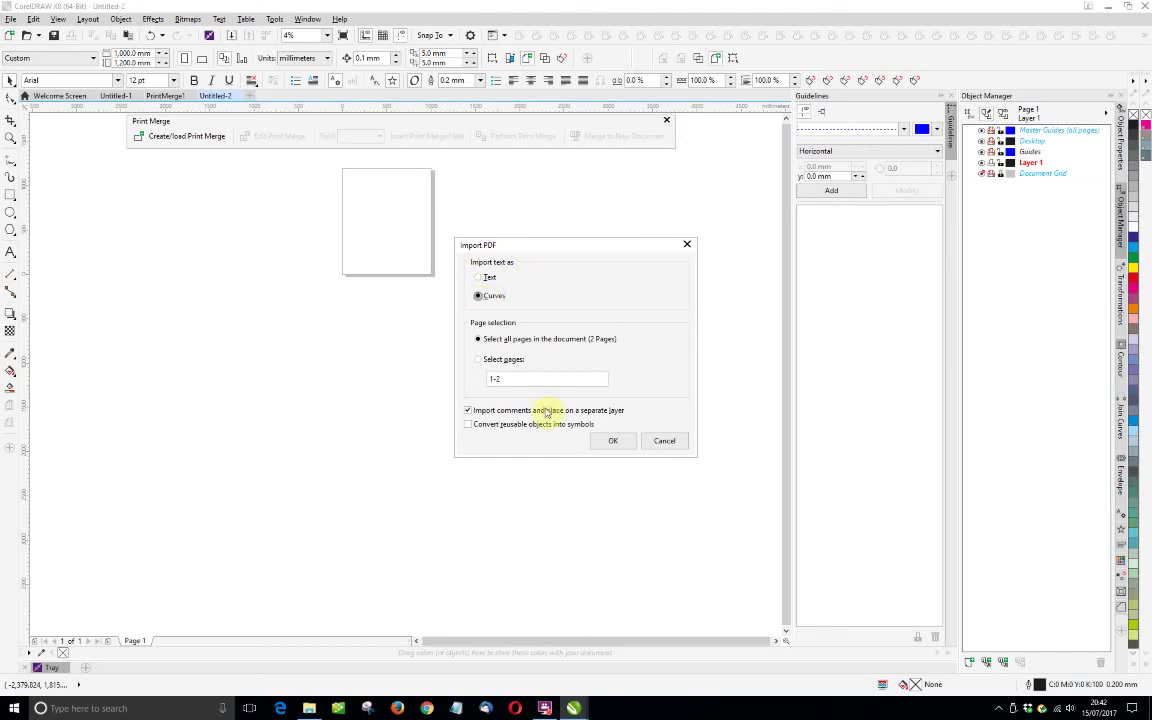
{"action": "left_click", "coordinate": [613, 442]}
{"action": "key", "text": "shift+F4"}
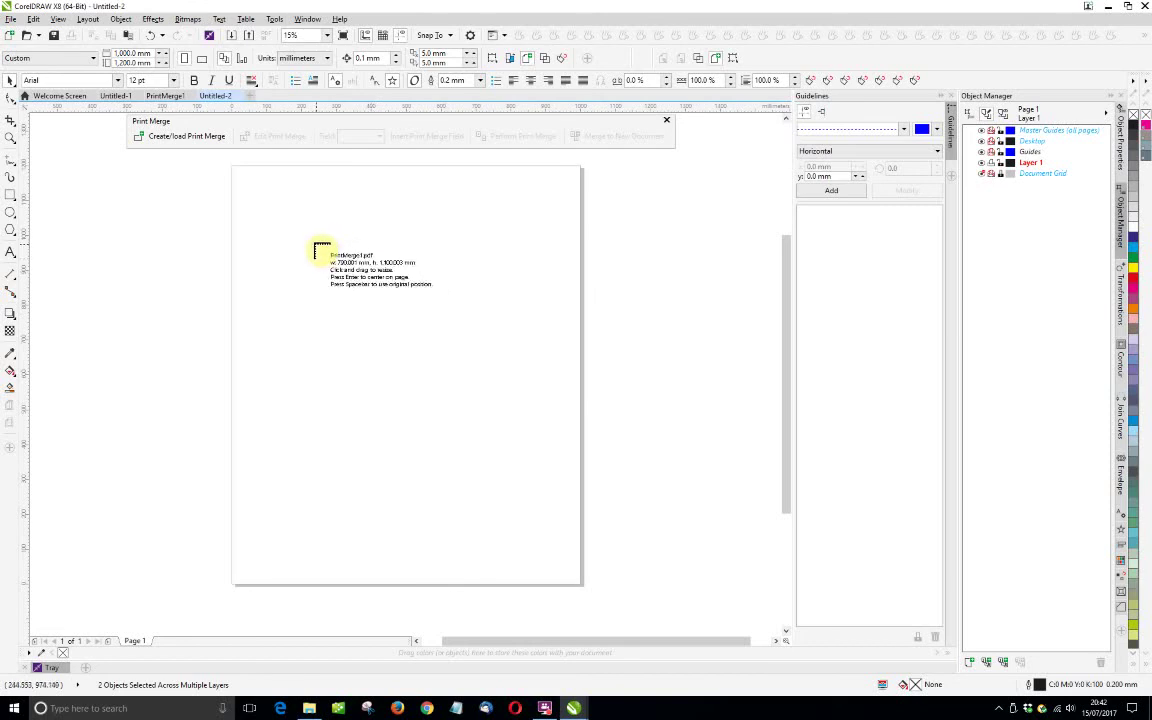
{"action": "key", "text": "Return"}
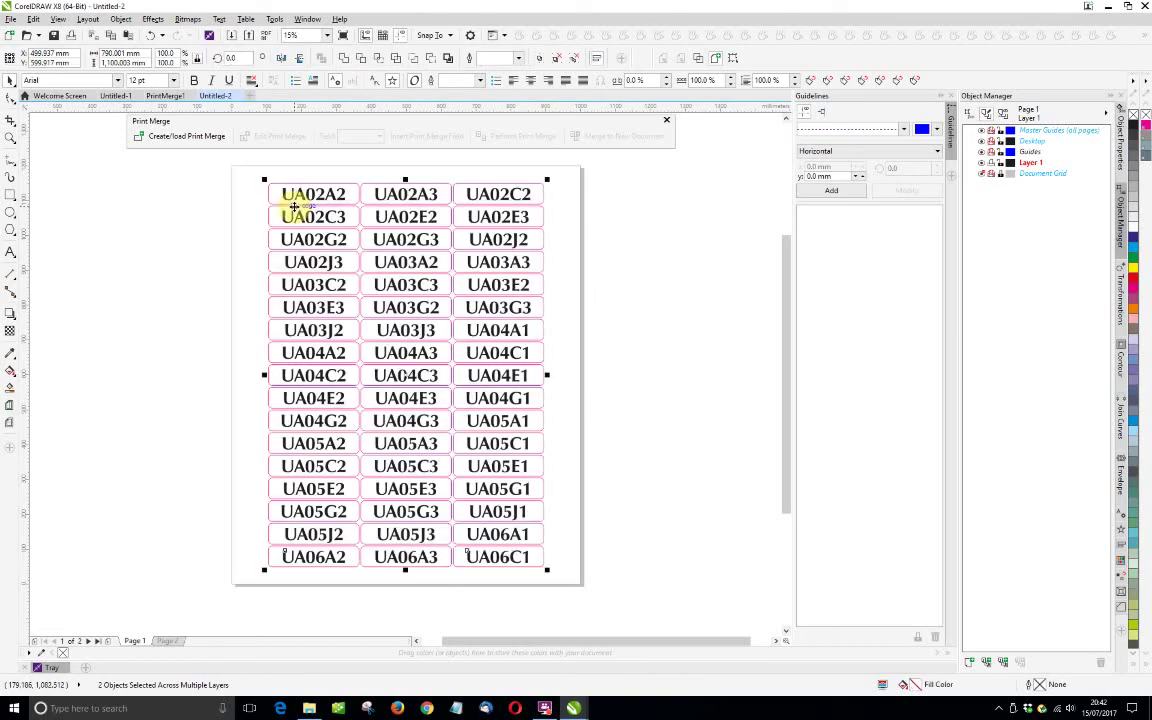
{"action": "left_click", "coordinate": [660, 192]}
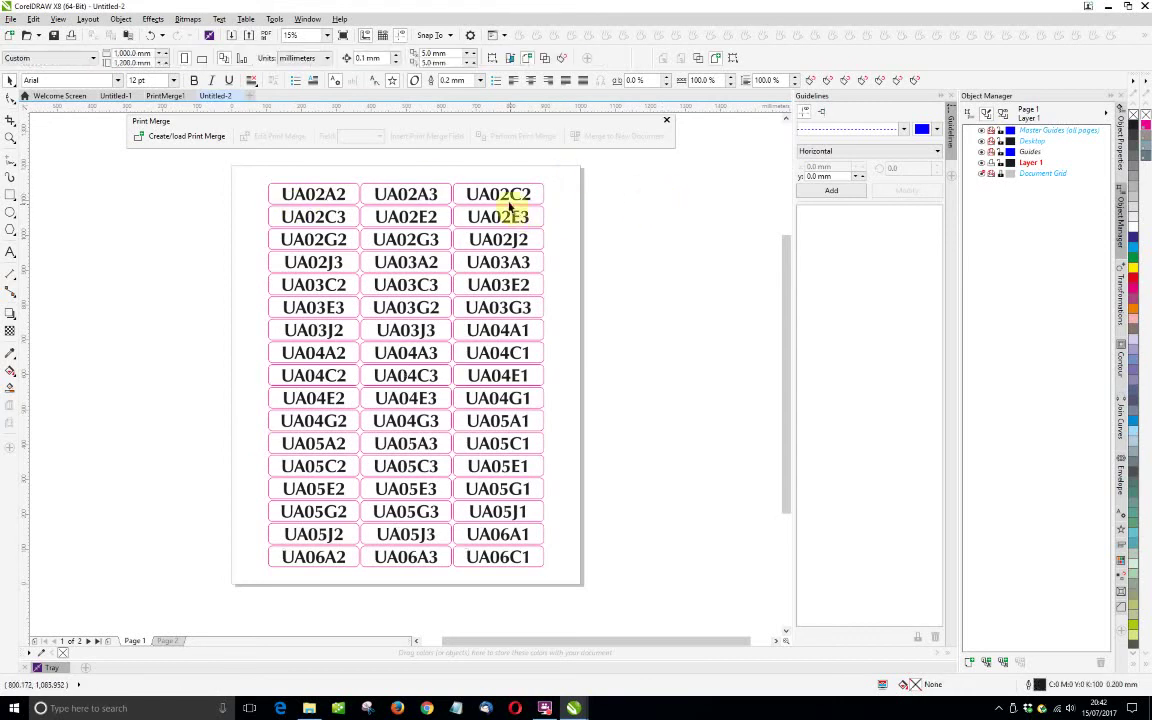
Step: Inspect the object type of the UA02C2 label's text and the outline colour of its rounded border
{"action": "left_click", "coordinate": [505, 195]}
{"action": "left_click", "coordinate": [505, 194], "text": "ctrl"}
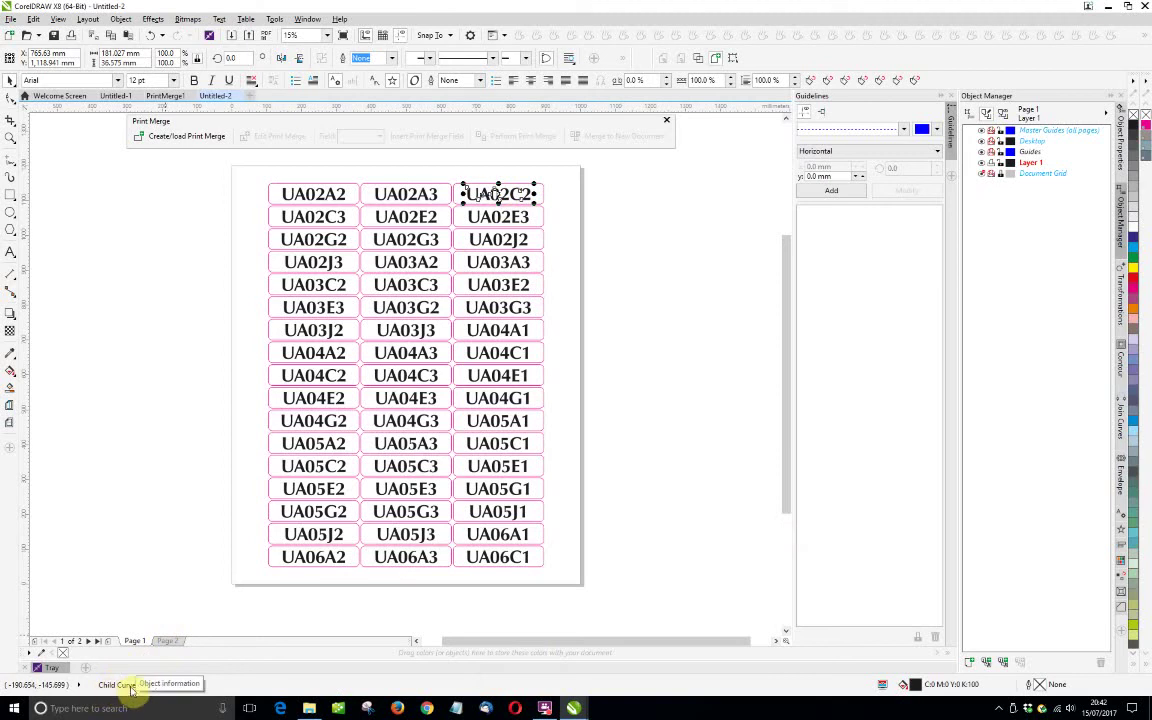
{"action": "left_click", "coordinate": [648, 215]}
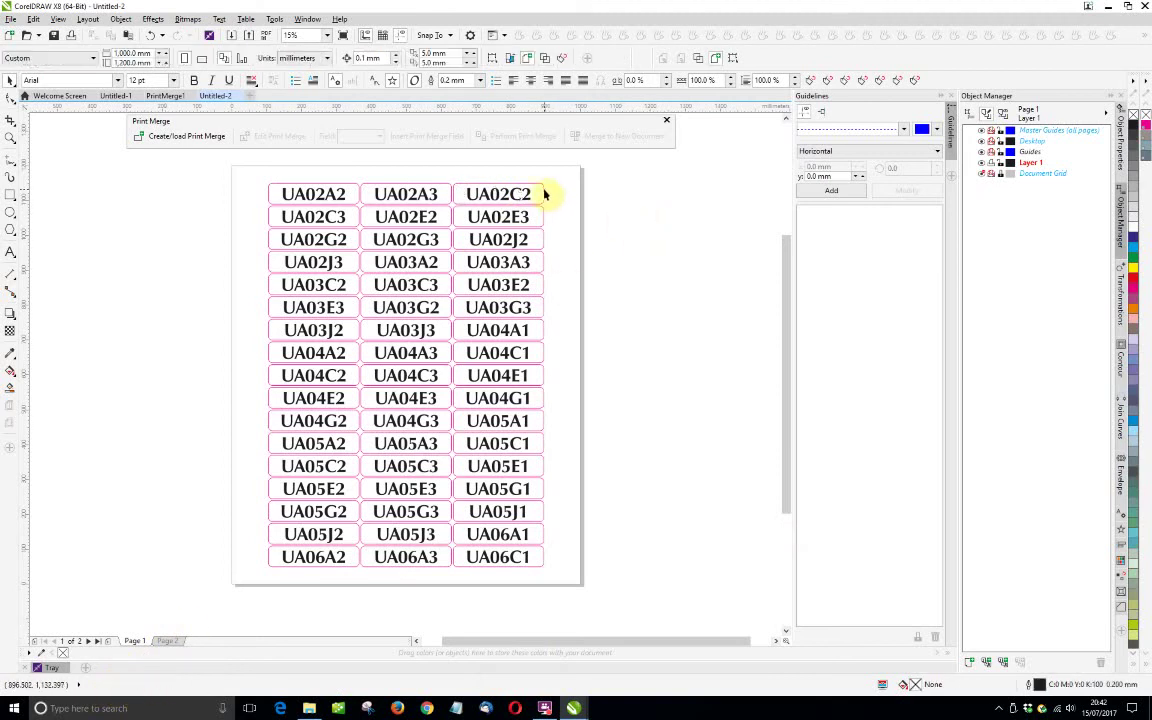
{"action": "left_click", "coordinate": [543, 191]}
{"action": "left_click", "coordinate": [543, 187], "text": "ctrl"}
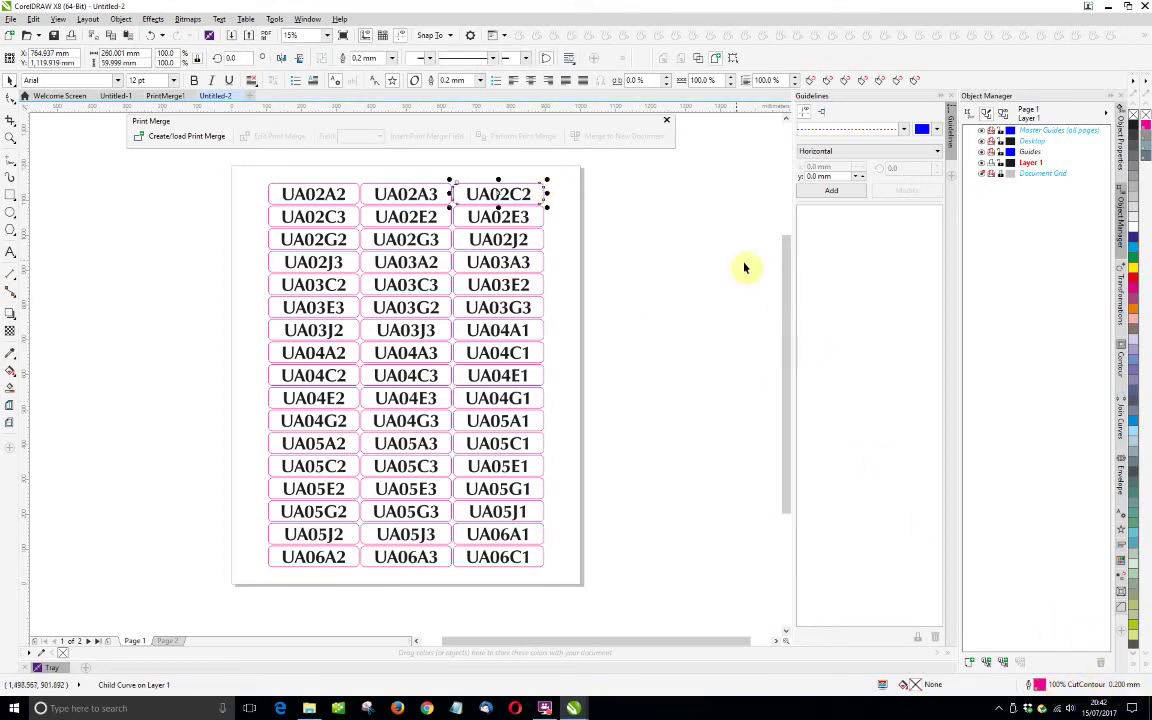
{"action": "left_click", "coordinate": [610, 196]}
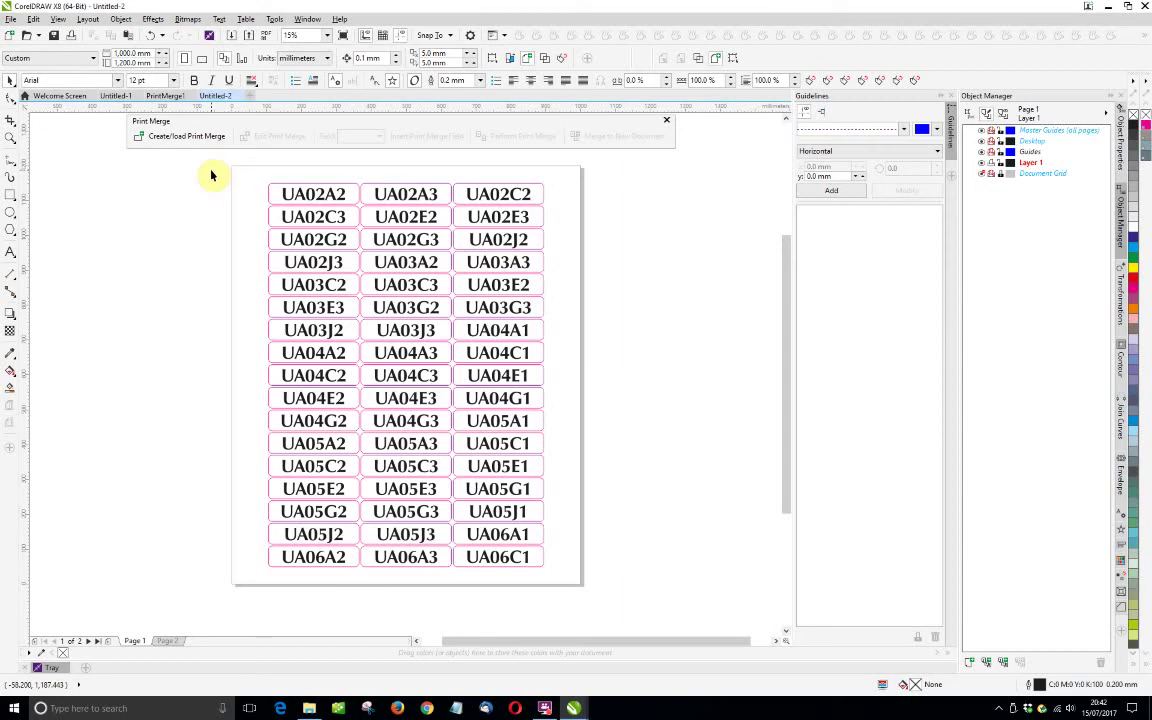
Step: Export only this page to the Desktop as an EPS named TEST labels, with native colours and text as curves
{"action": "left_click", "coordinate": [12, 19]}
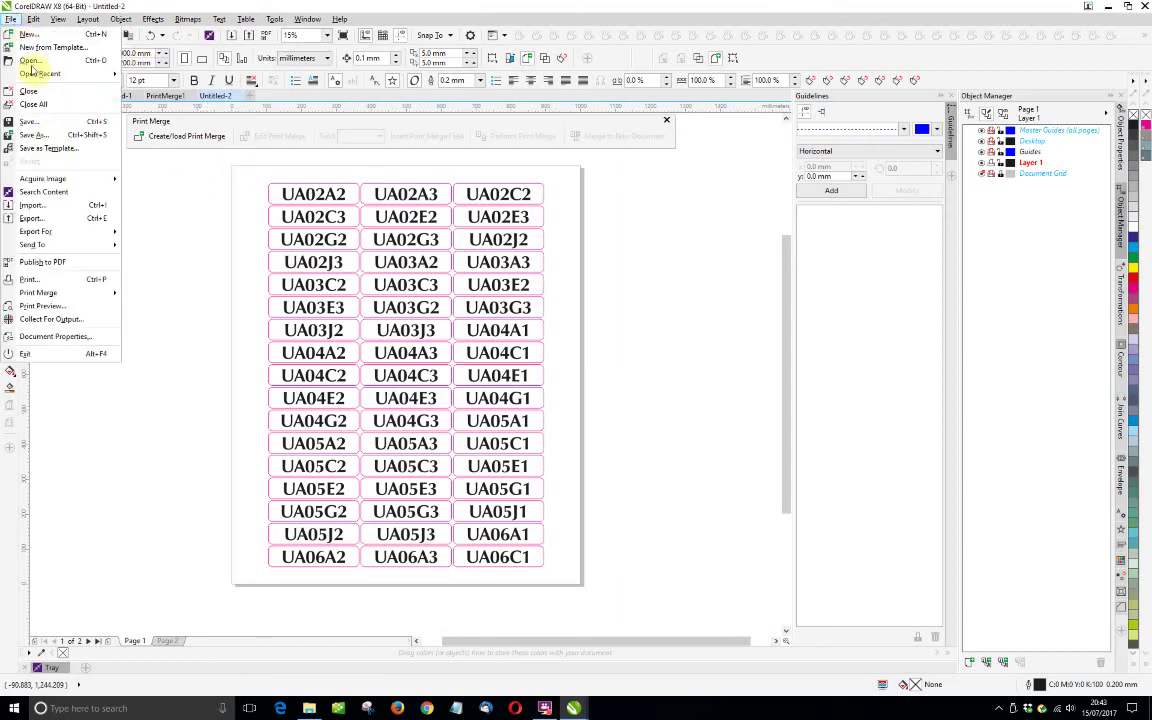
{"action": "left_click", "coordinate": [28, 218]}
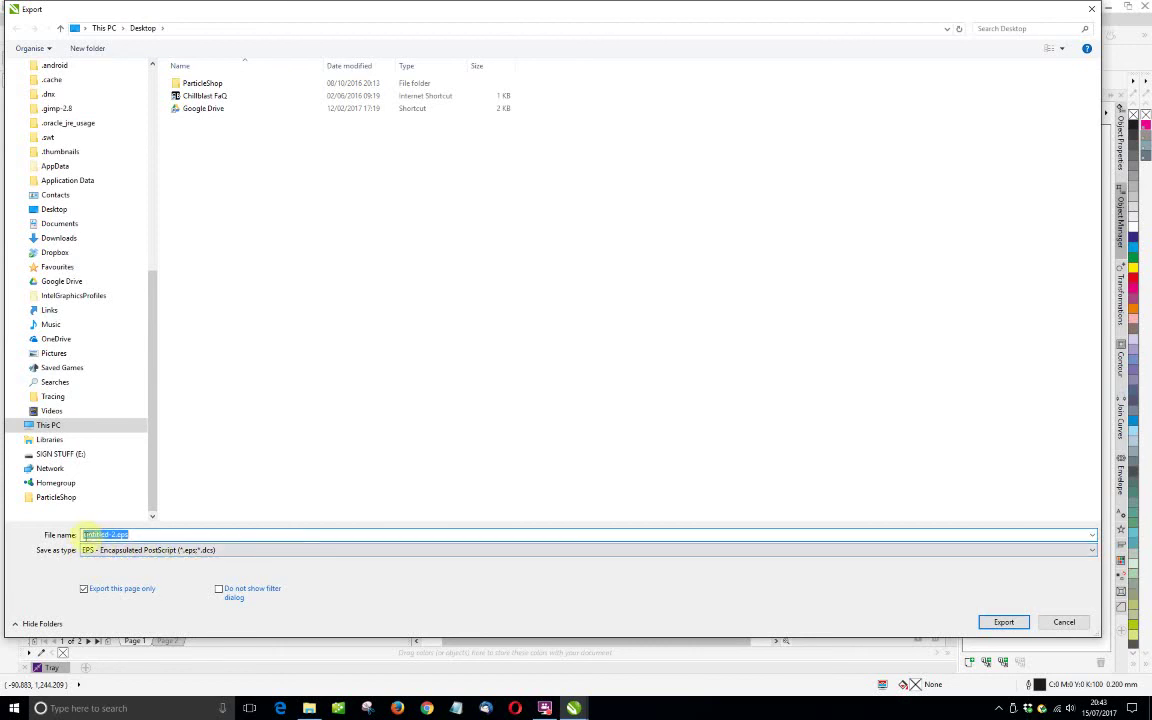
{"action": "left_click", "coordinate": [133, 536]}
{"action": "left_click_drag", "start_coordinate": [133, 534], "coordinate": [81, 526]}
{"action": "type", "text": "TEST labels"}
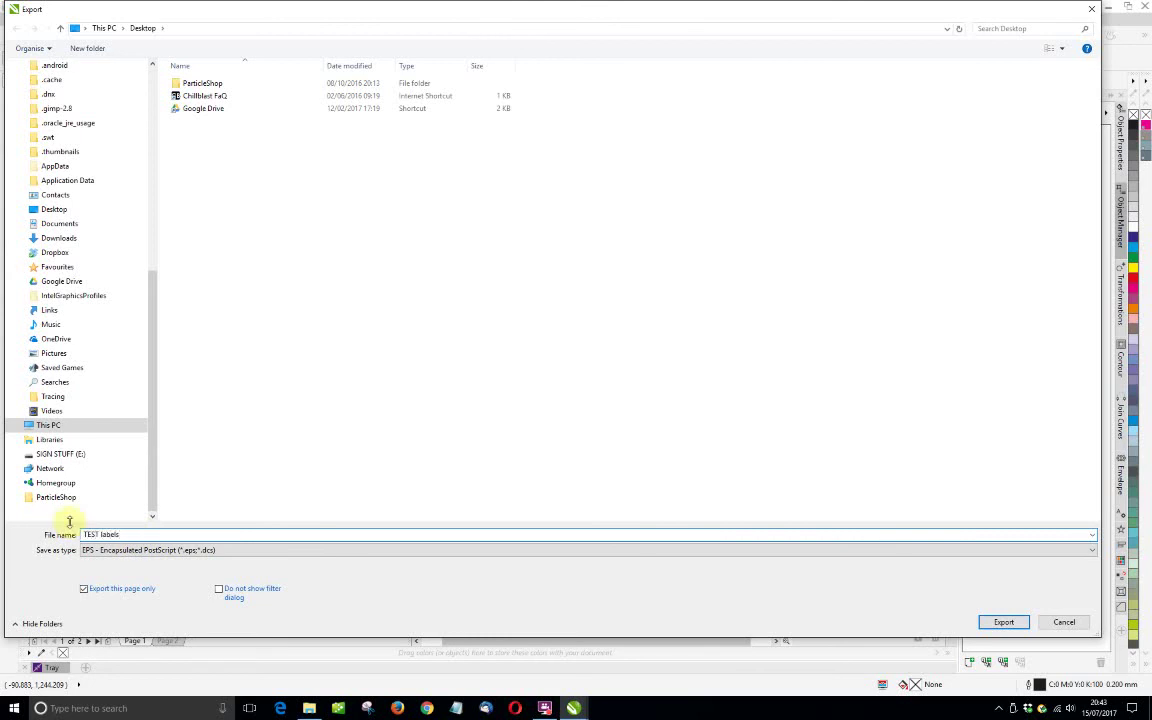
{"action": "left_click", "coordinate": [1018, 623]}
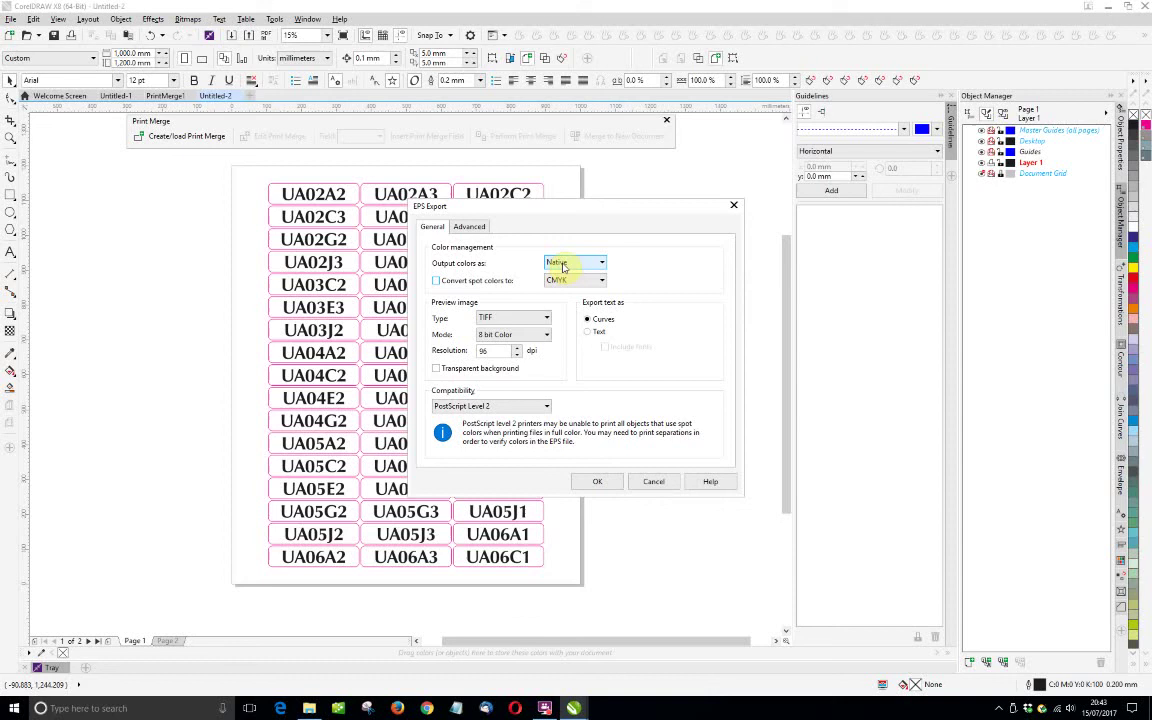
{"action": "left_click", "coordinate": [595, 482]}
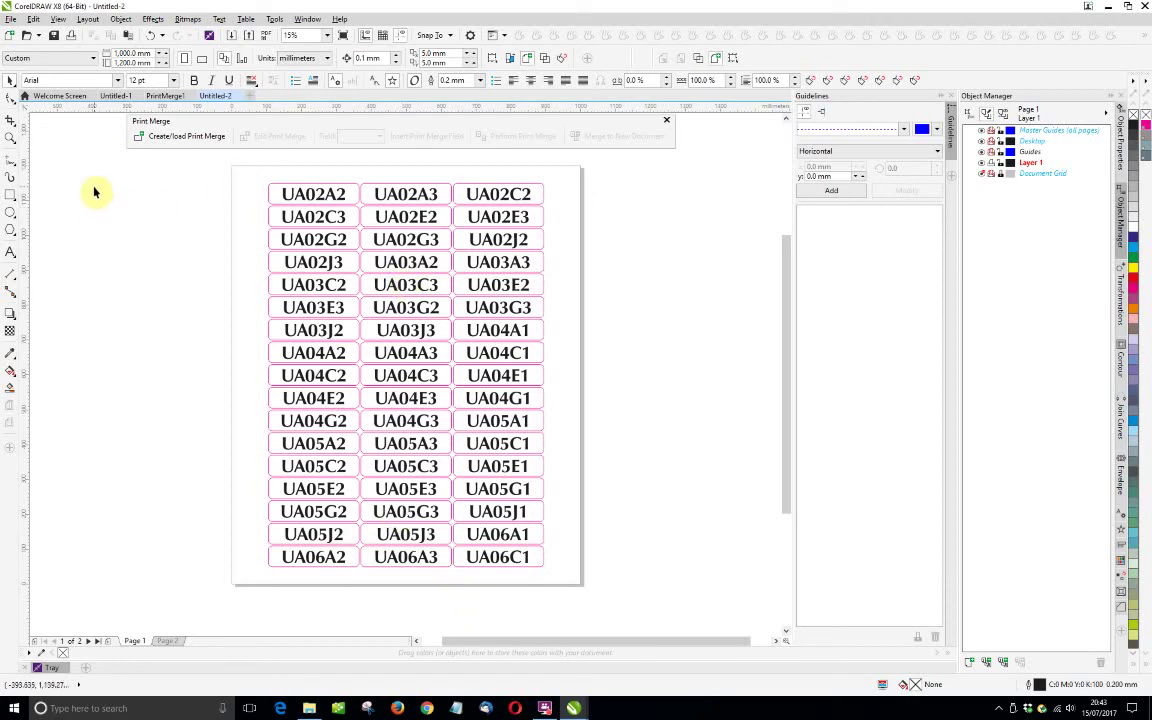
Step: Create another new document and set its page size to 1000 × 1200 mm
{"action": "left_click", "coordinate": [12, 36]}
{"action": "left_click", "coordinate": [574, 512]}
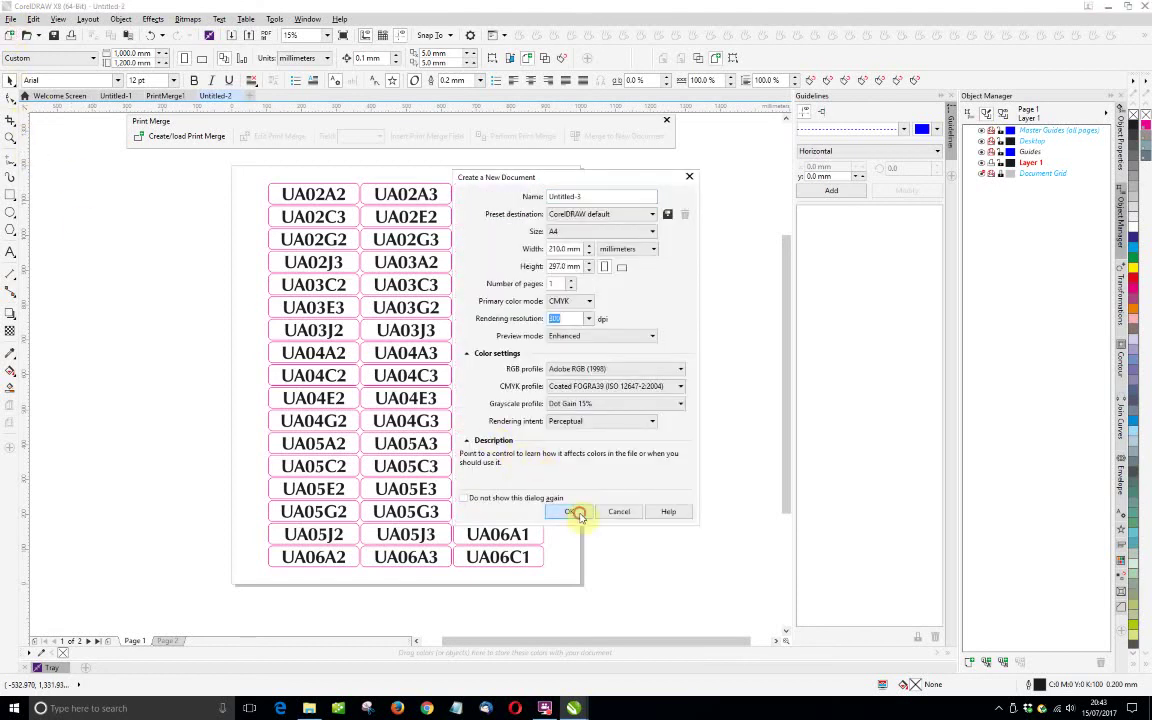
{"action": "left_click", "coordinate": [128, 53]}
{"action": "left_click_drag", "start_coordinate": [128, 53], "coordinate": [91, 49]}
{"action": "type", "text": "1000"}
{"action": "left_click_drag", "start_coordinate": [150, 63], "coordinate": [104, 61]}
{"action": "type", "text": "120"}
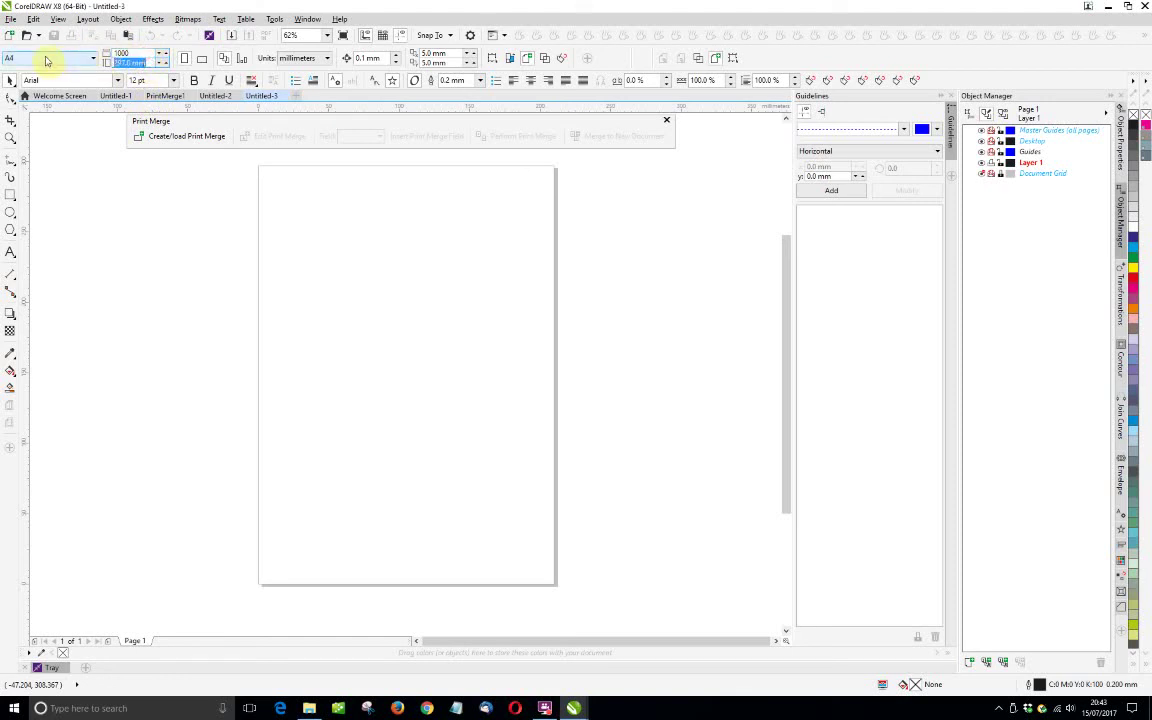
{"action": "type", "text": "00"}
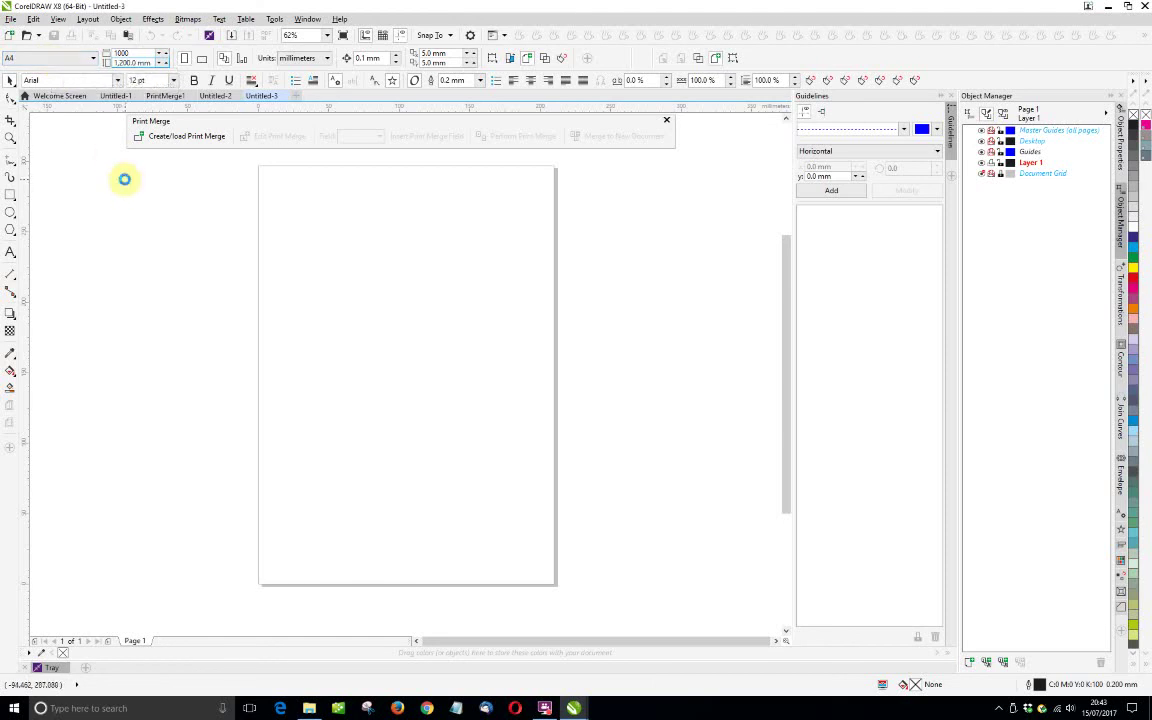
{"action": "key", "text": "Return"}
{"action": "scroll", "coordinate": [205, 230], "scroll_direction": "down", "scroll_amount": 2}
{"action": "scroll", "coordinate": [216, 240], "scroll_direction": "down", "scroll_amount": 1}
{"action": "scroll", "coordinate": [150, 200], "scroll_direction": "up", "scroll_amount": 1}
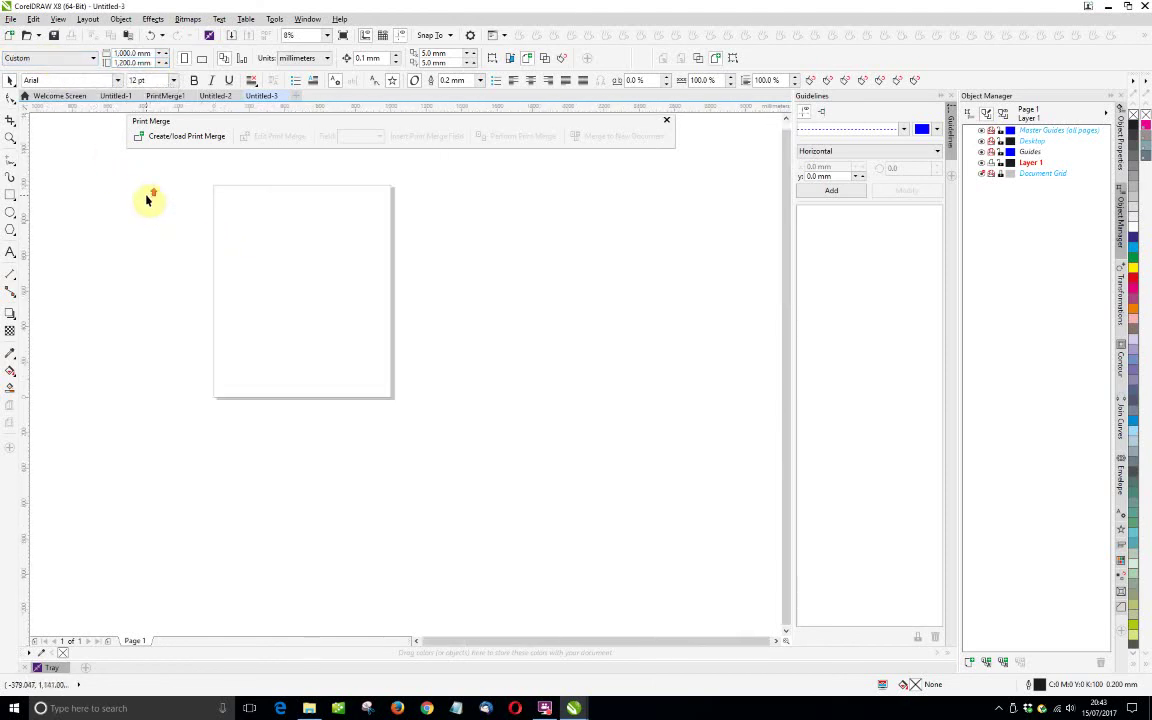
Step: Import TEST labels.eps from the Desktop as editable with text kept as text, centred on the page
{"action": "left_click", "coordinate": [10, 19]}
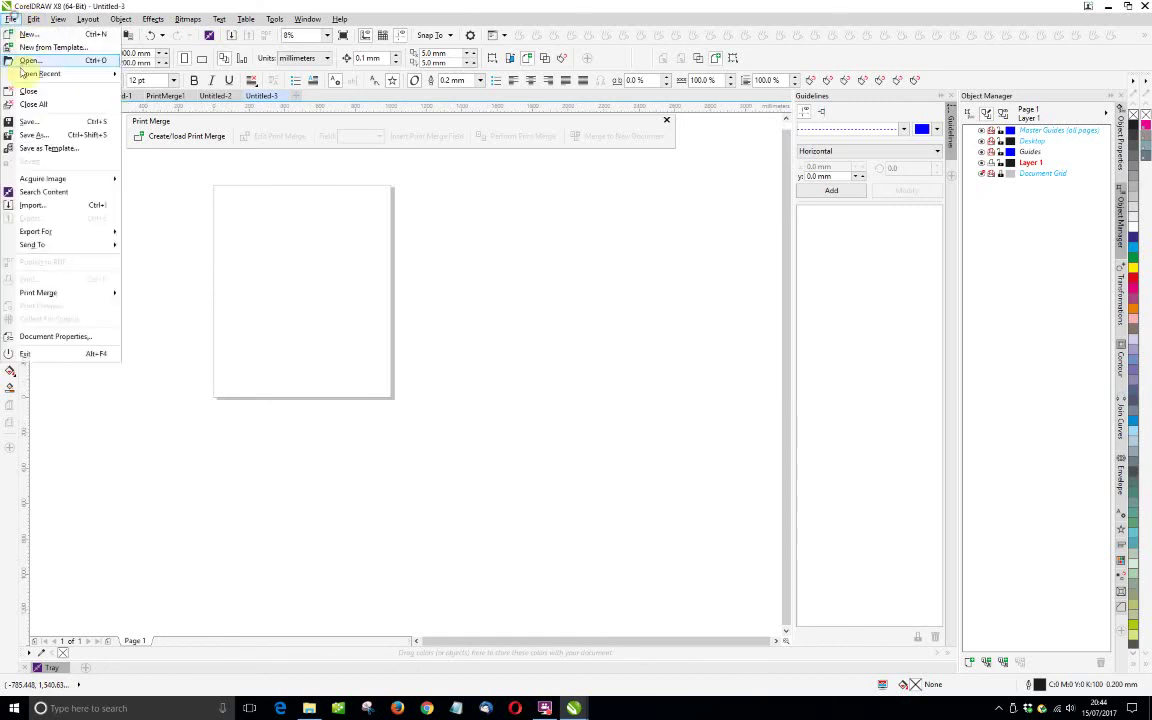
{"action": "left_click", "coordinate": [29, 206]}
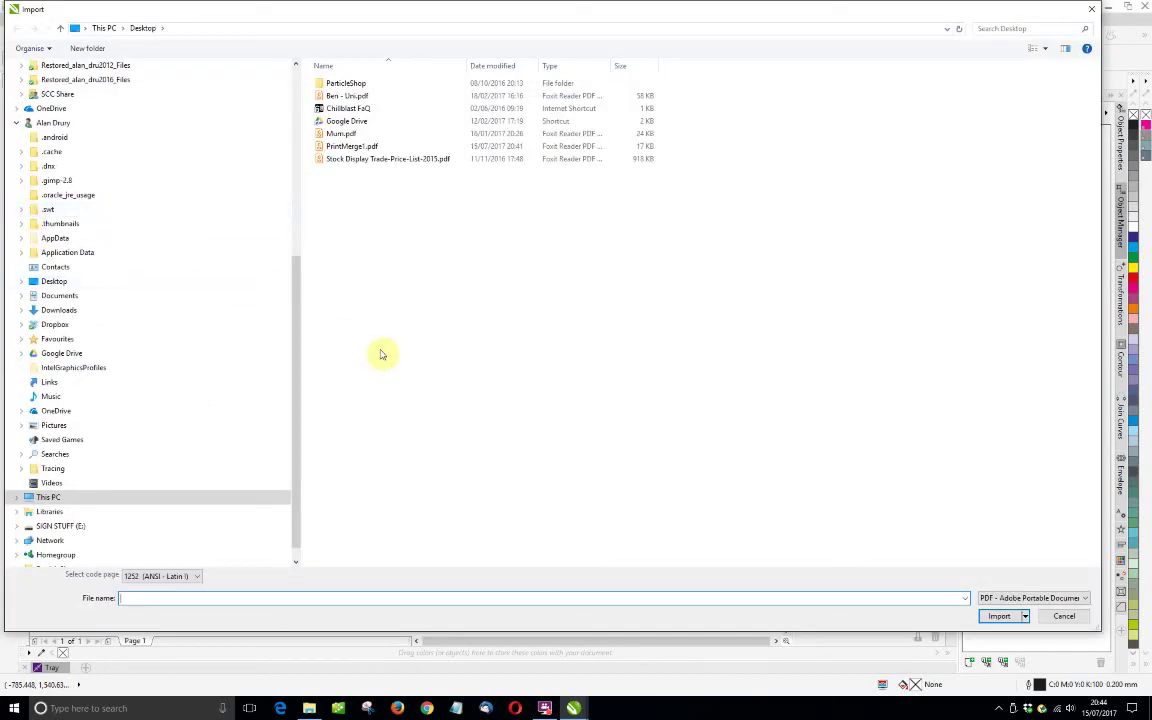
{"action": "left_click", "coordinate": [1012, 600]}
{"action": "scroll", "coordinate": [1012, 340], "scroll_direction": "up", "scroll_amount": 2}
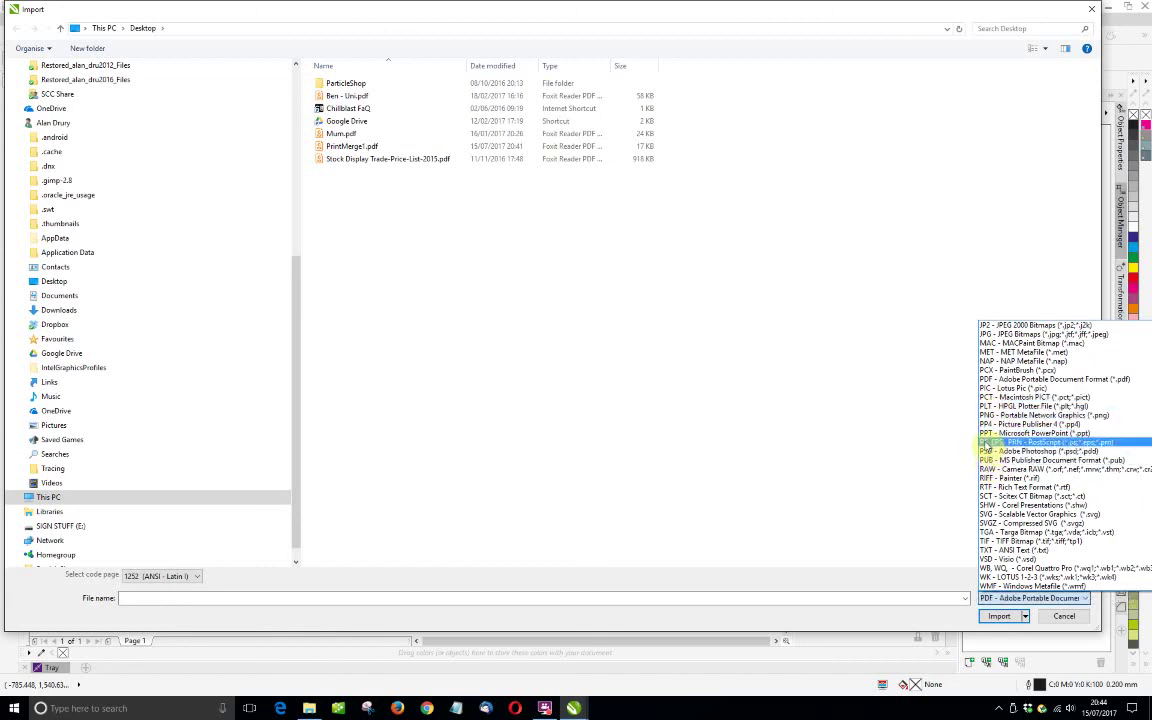
{"action": "left_click", "coordinate": [986, 442]}
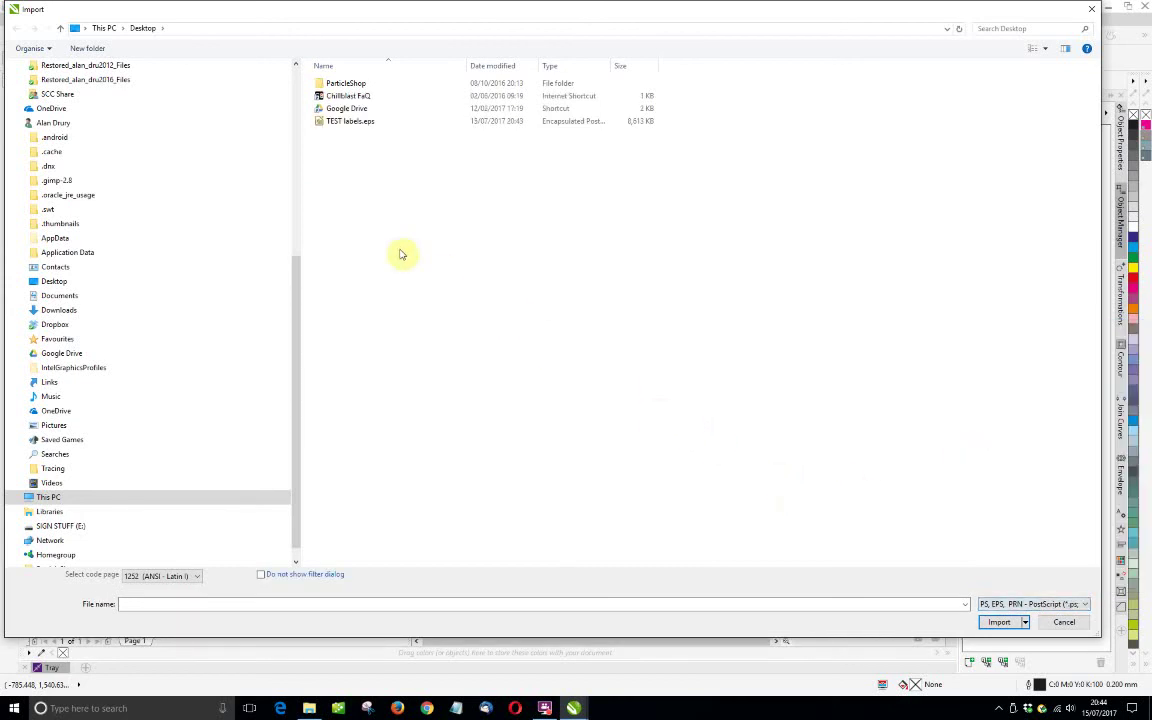
{"action": "left_click", "coordinate": [350, 121]}
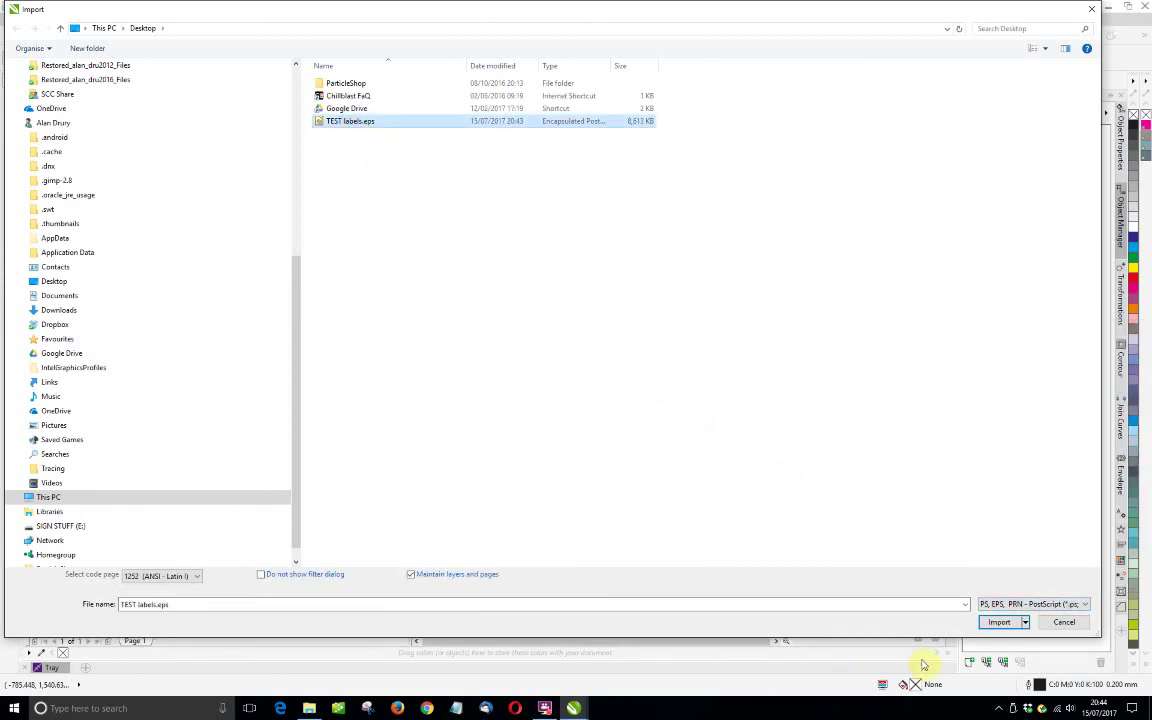
{"action": "left_click", "coordinate": [999, 622]}
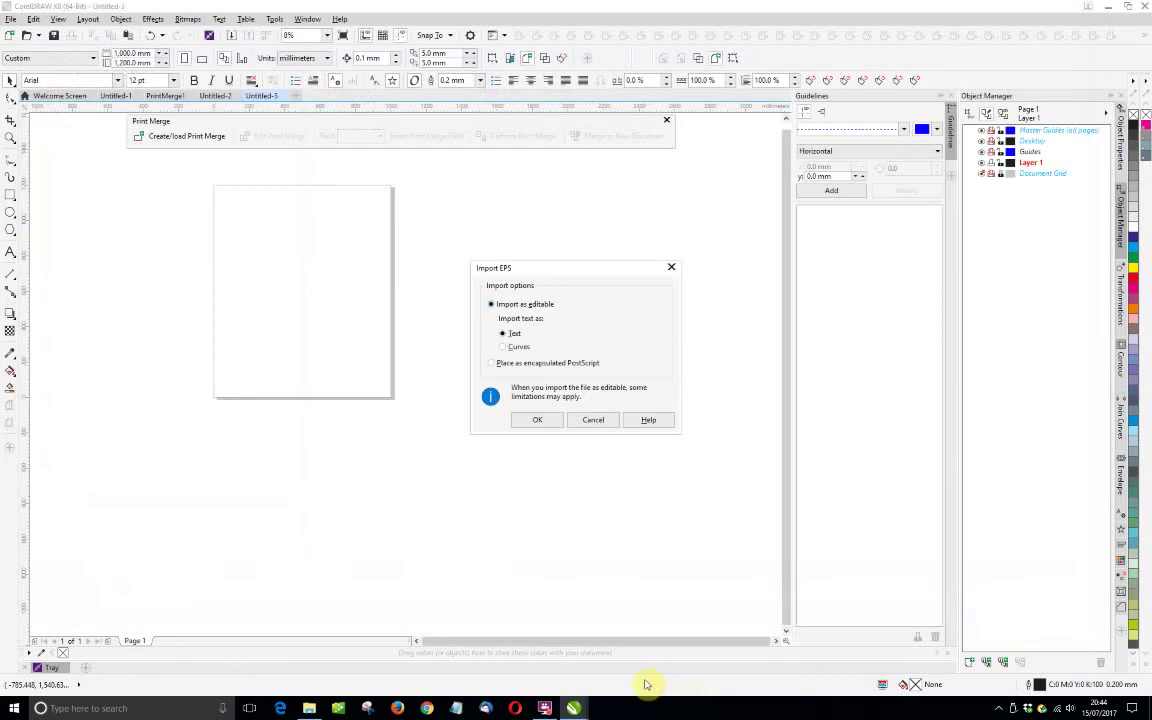
{"action": "left_click", "coordinate": [535, 421]}
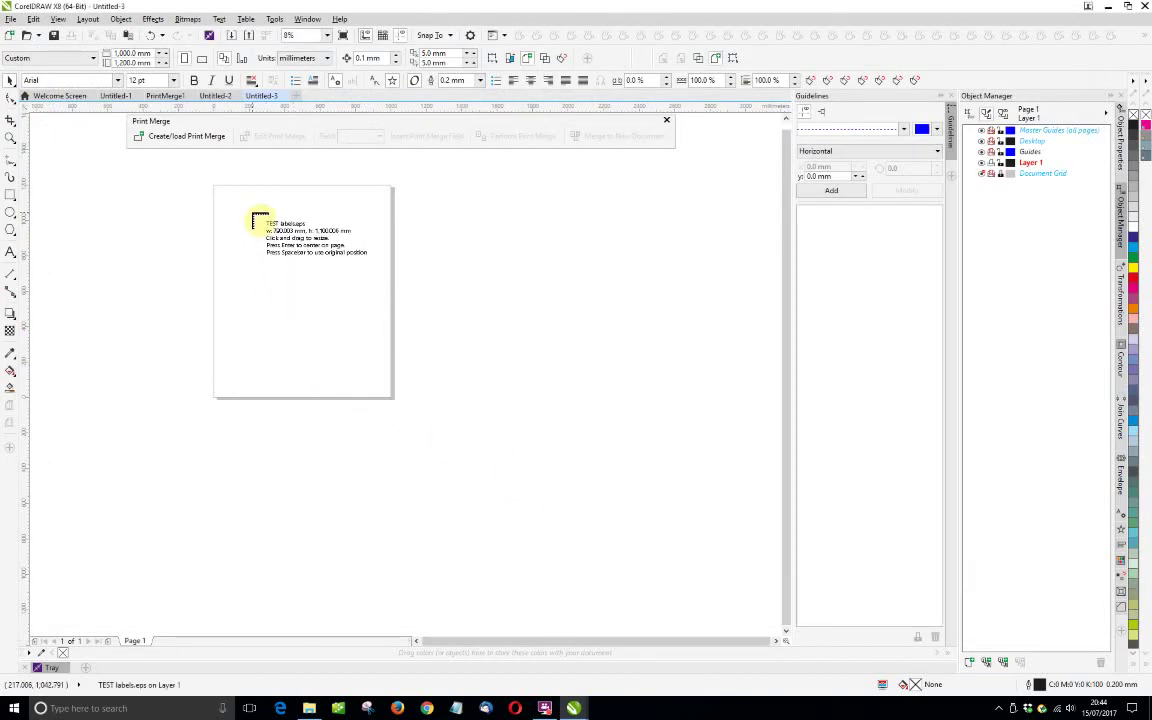
{"action": "key", "text": "Return"}
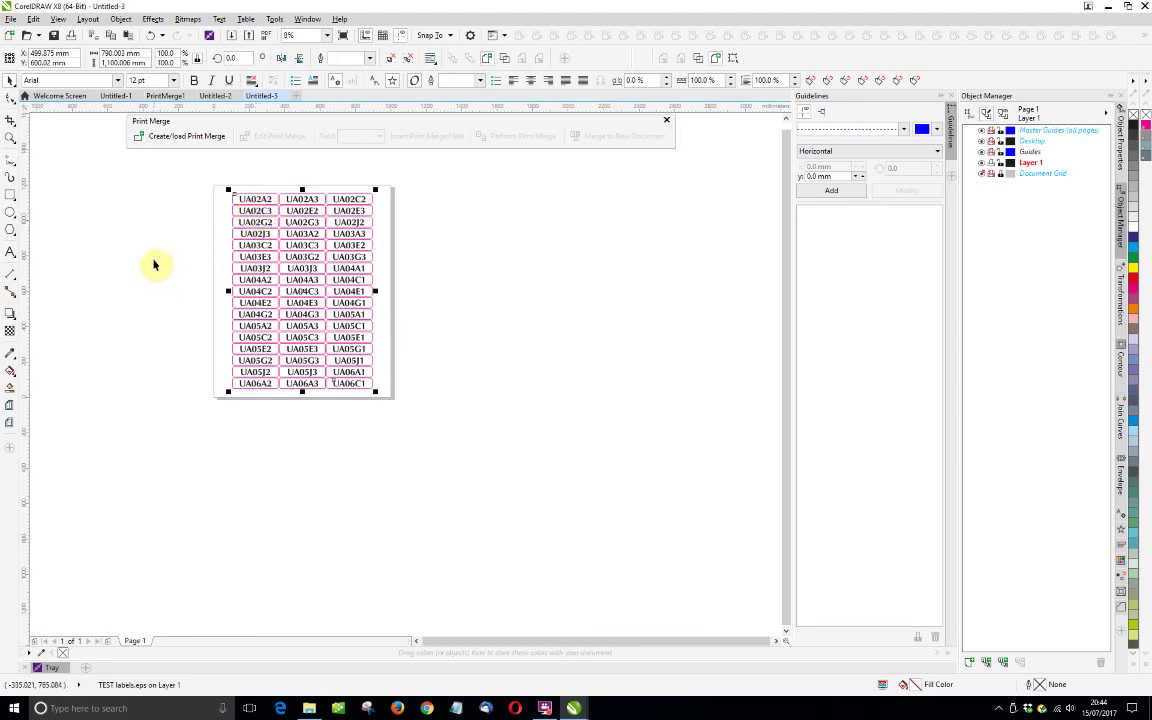
Step: Inspect the outline around the UA02E3 label in the imported EPS and return to the Untitled-2 document
{"action": "left_click", "coordinate": [279, 198]}
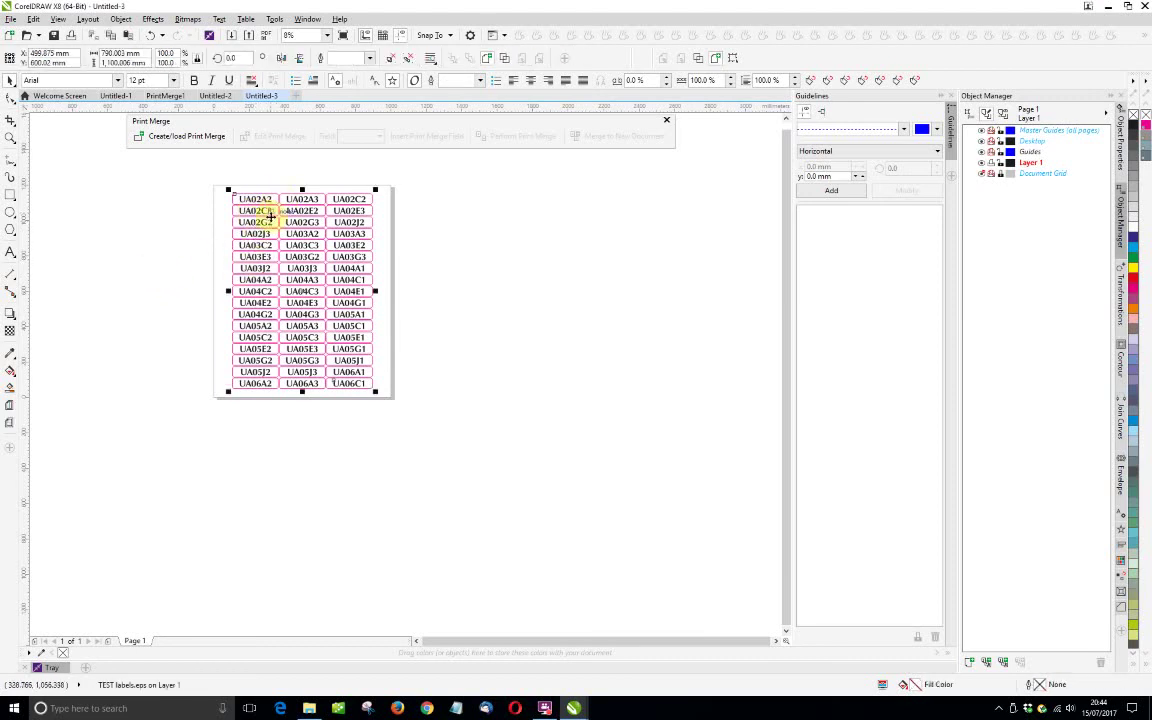
{"action": "scroll", "coordinate": [334, 203], "scroll_direction": "up", "scroll_amount": 3}
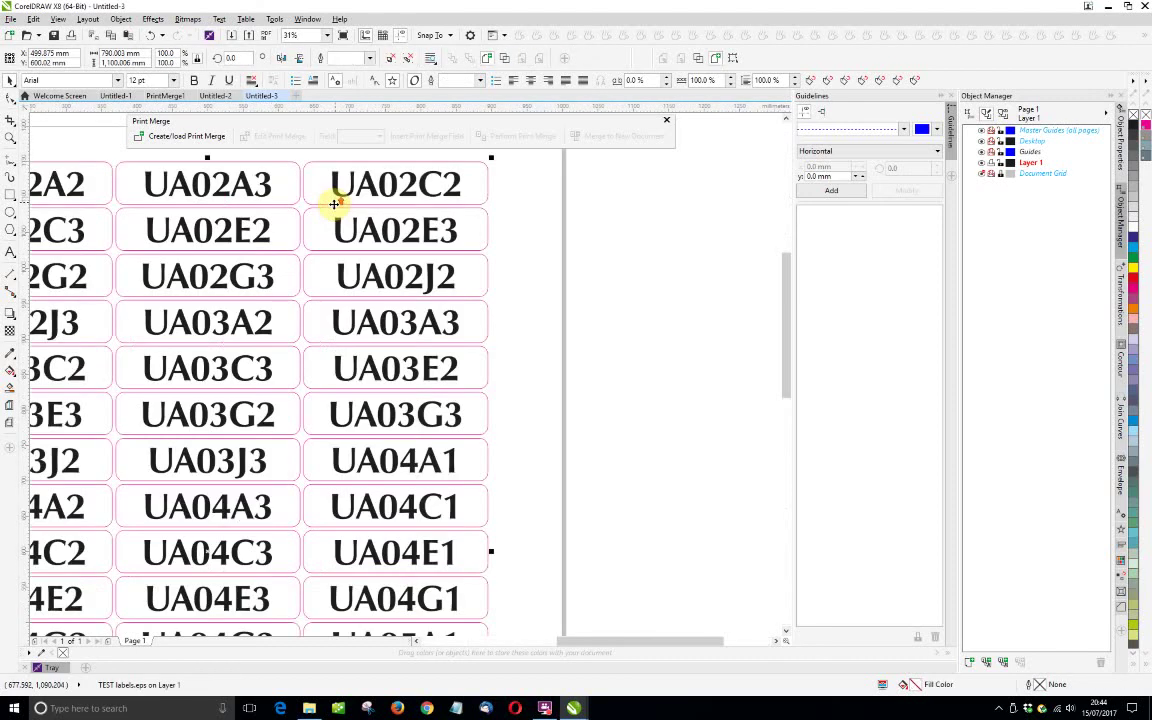
{"action": "left_click", "coordinate": [487, 220], "text": "ctrl"}
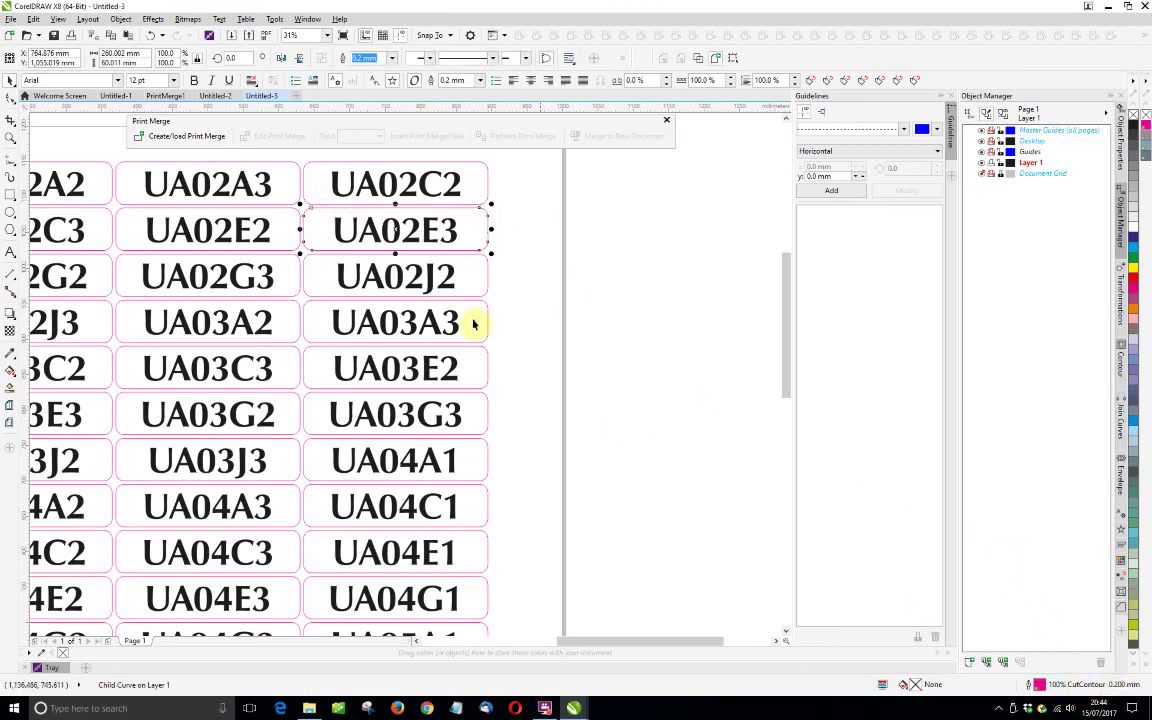
{"action": "left_click", "coordinate": [600, 240]}
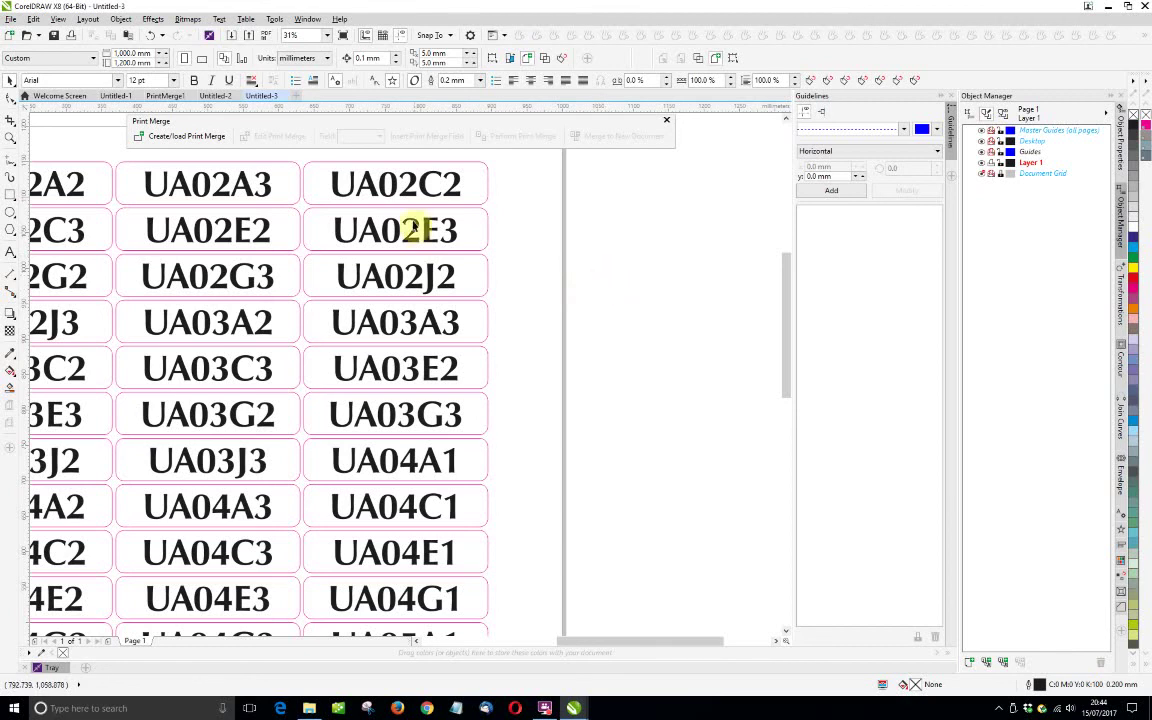
{"action": "left_click", "coordinate": [212, 96]}
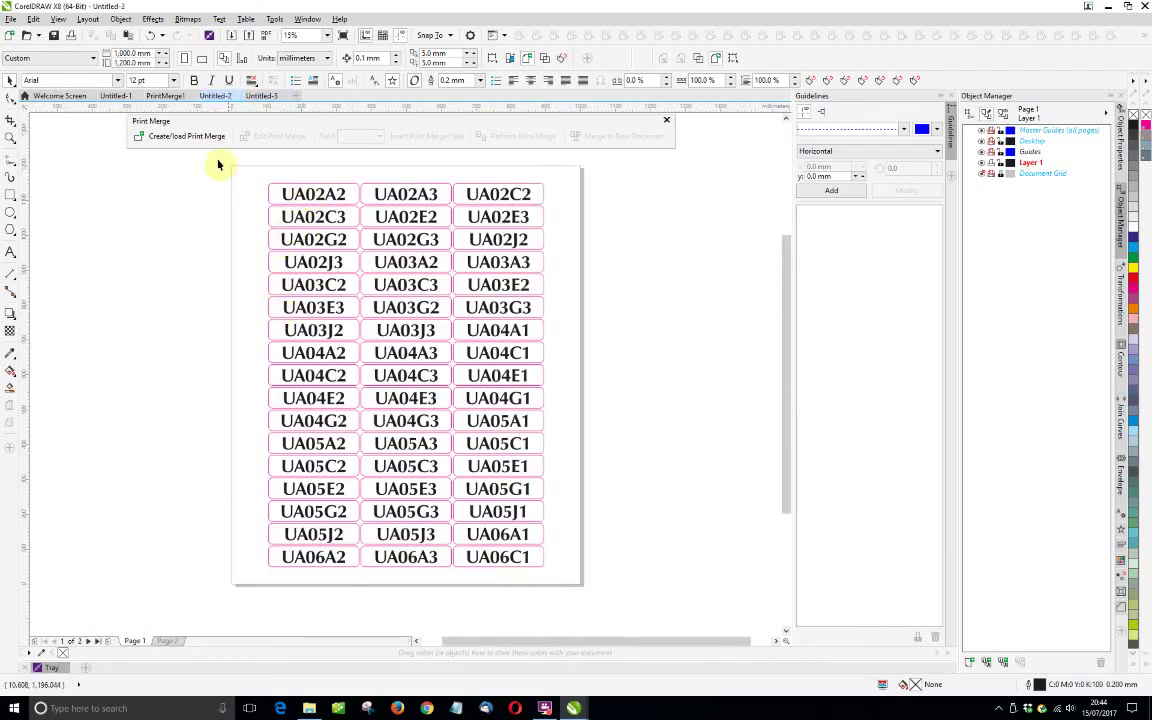
Step: Export only this page again as an EPS, replacing TEST labels.eps on the Desktop, with the bounding box set to Page
{"action": "left_click", "coordinate": [11, 19]}
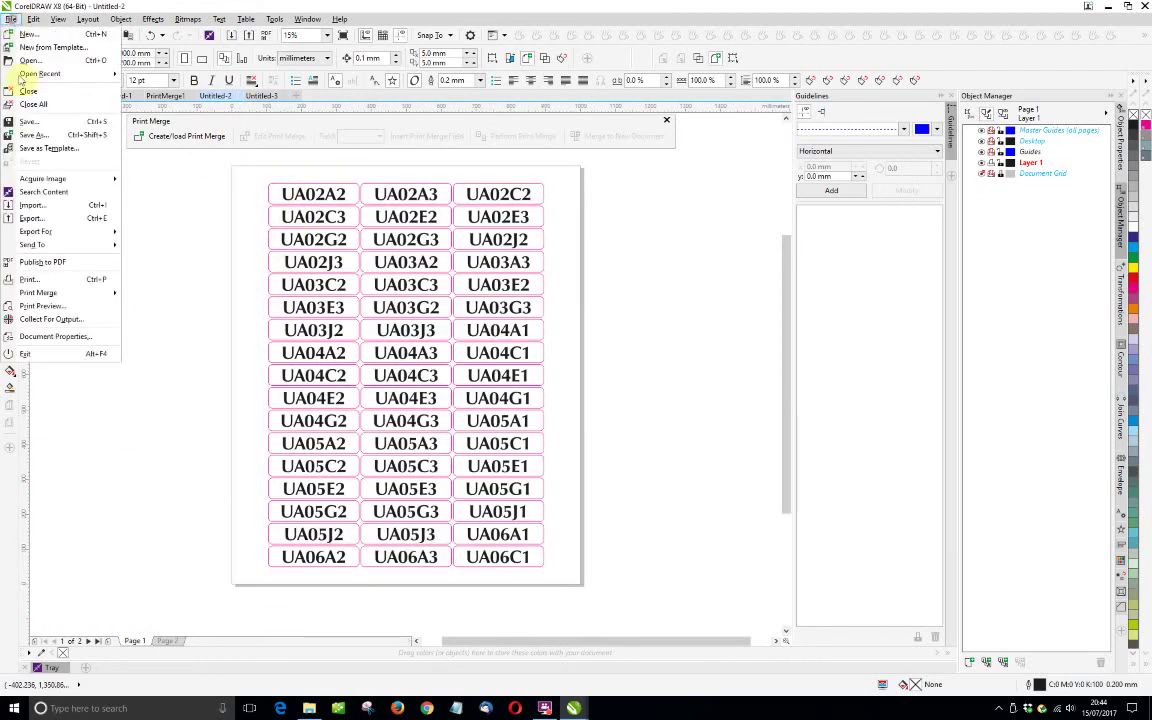
{"action": "left_click", "coordinate": [30, 218]}
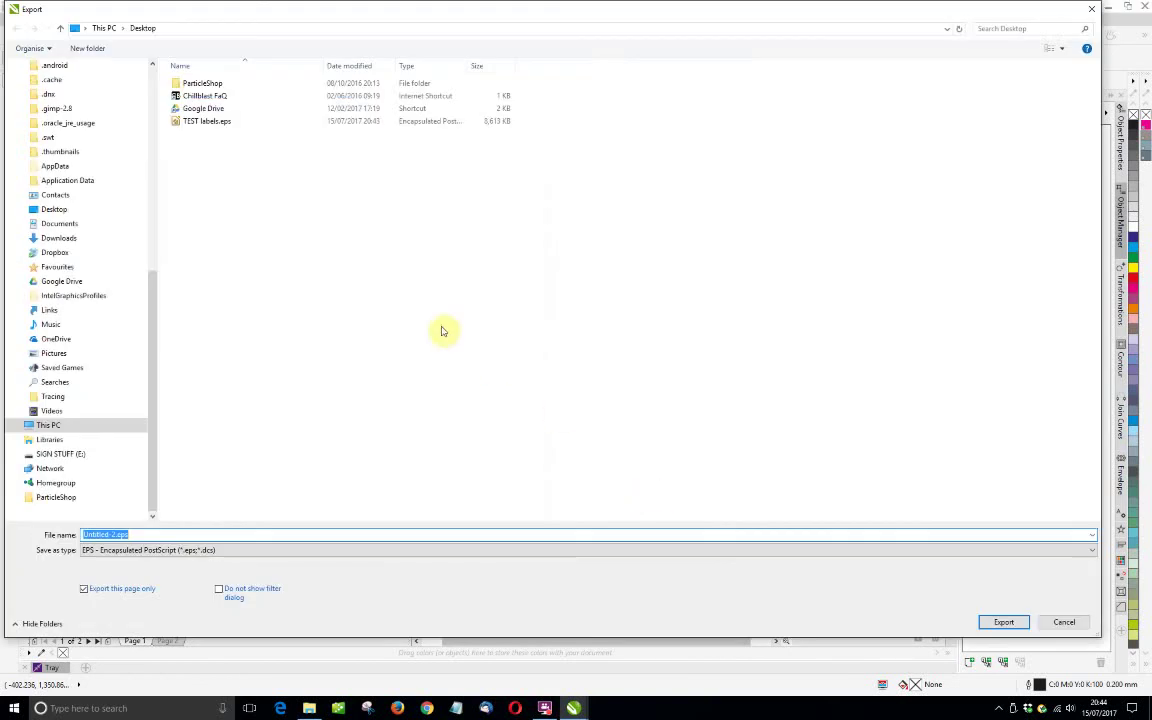
{"action": "left_click", "coordinate": [218, 121]}
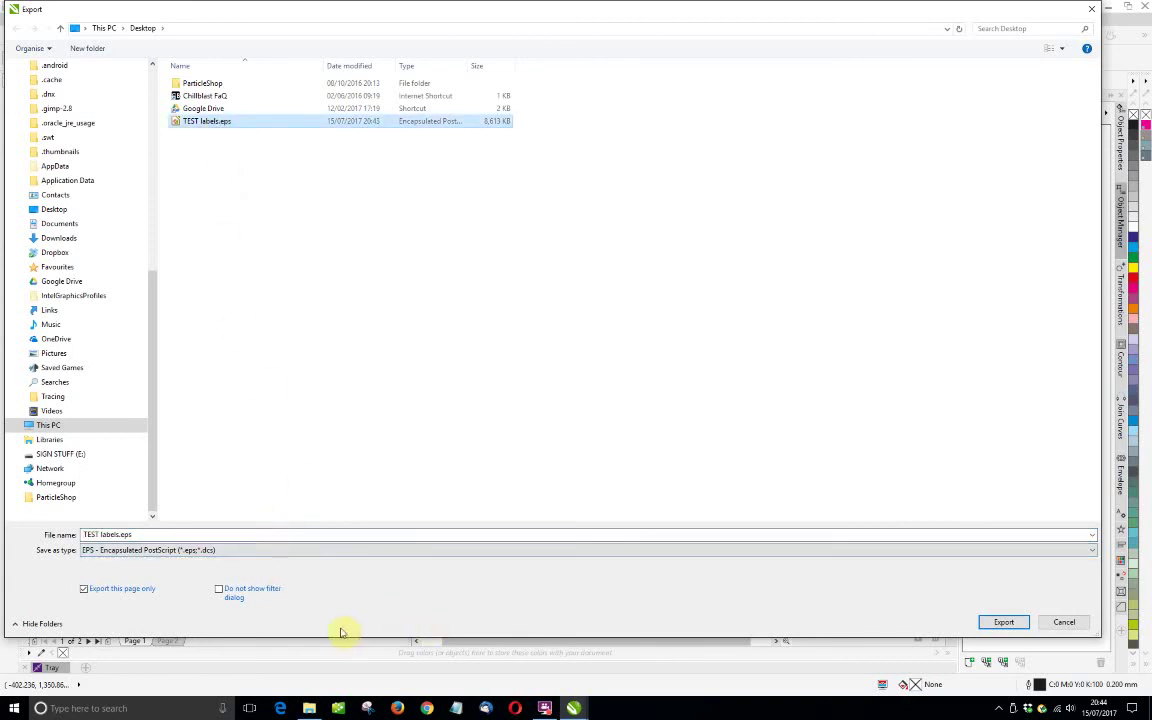
{"action": "left_click", "coordinate": [1012, 622]}
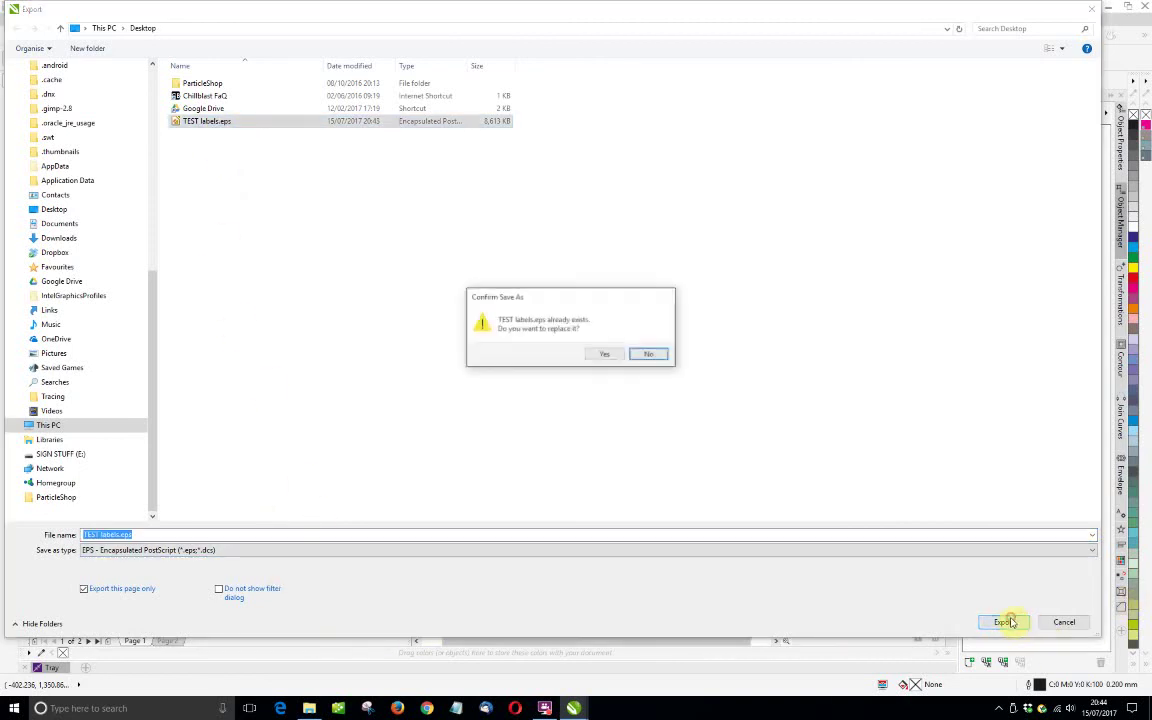
{"action": "left_click", "coordinate": [609, 355]}
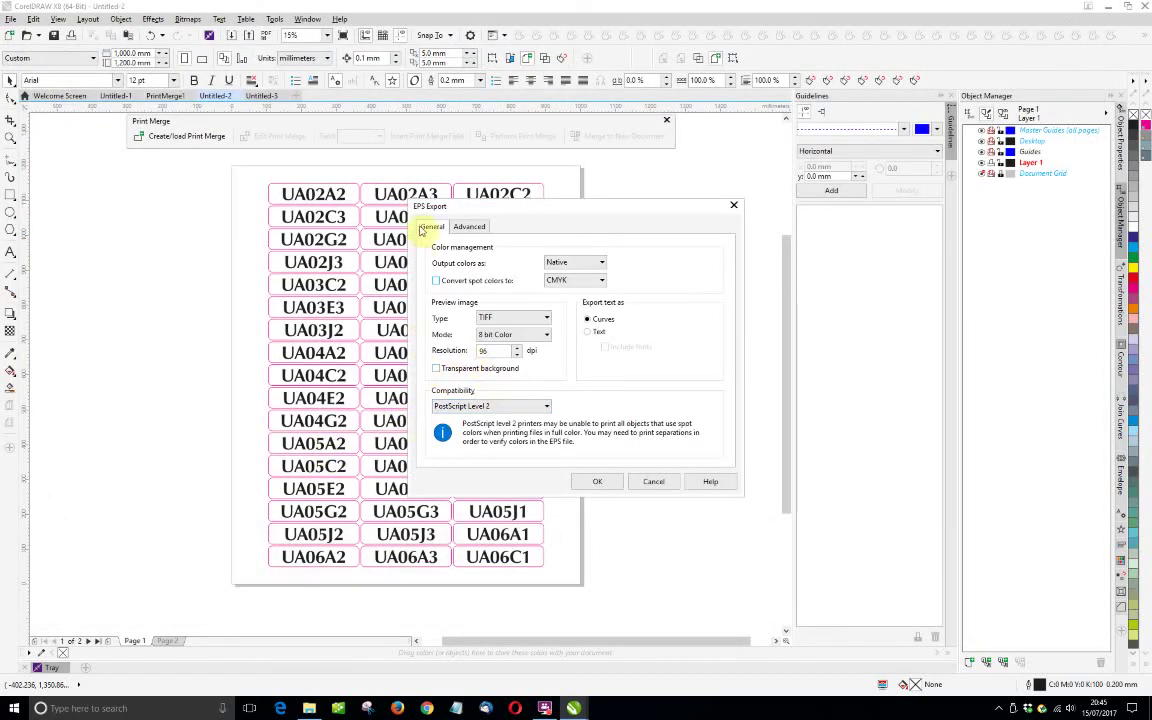
{"action": "left_click", "coordinate": [478, 227]}
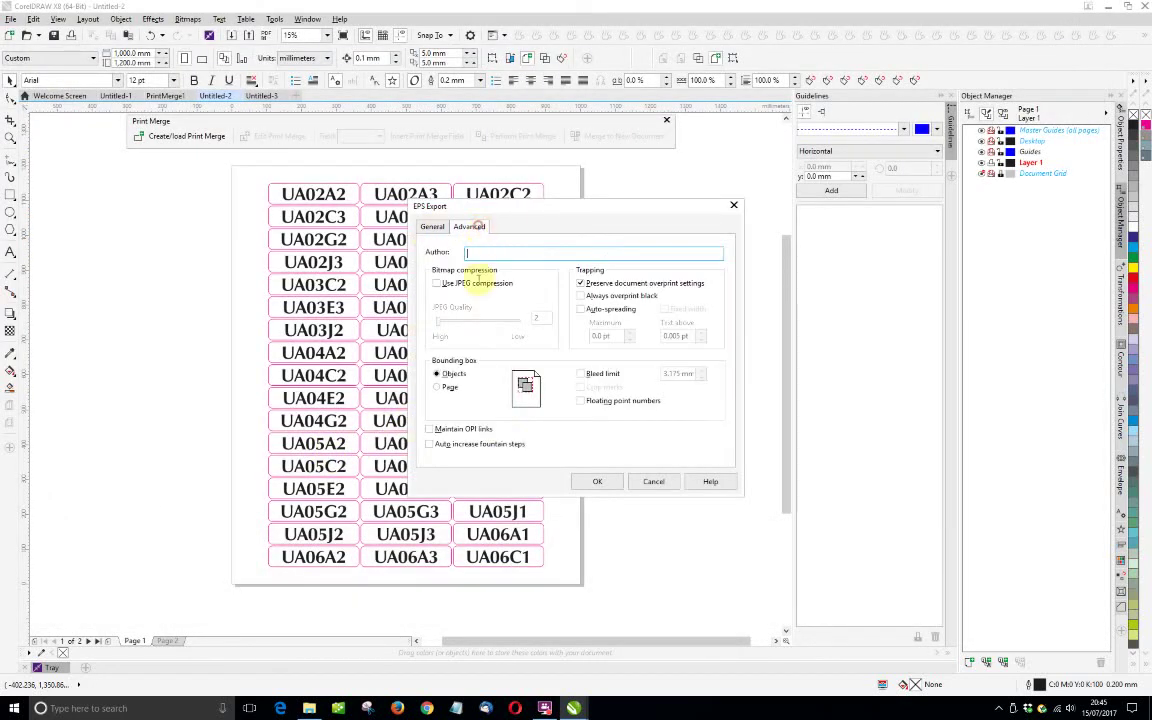
{"action": "left_click", "coordinate": [437, 388]}
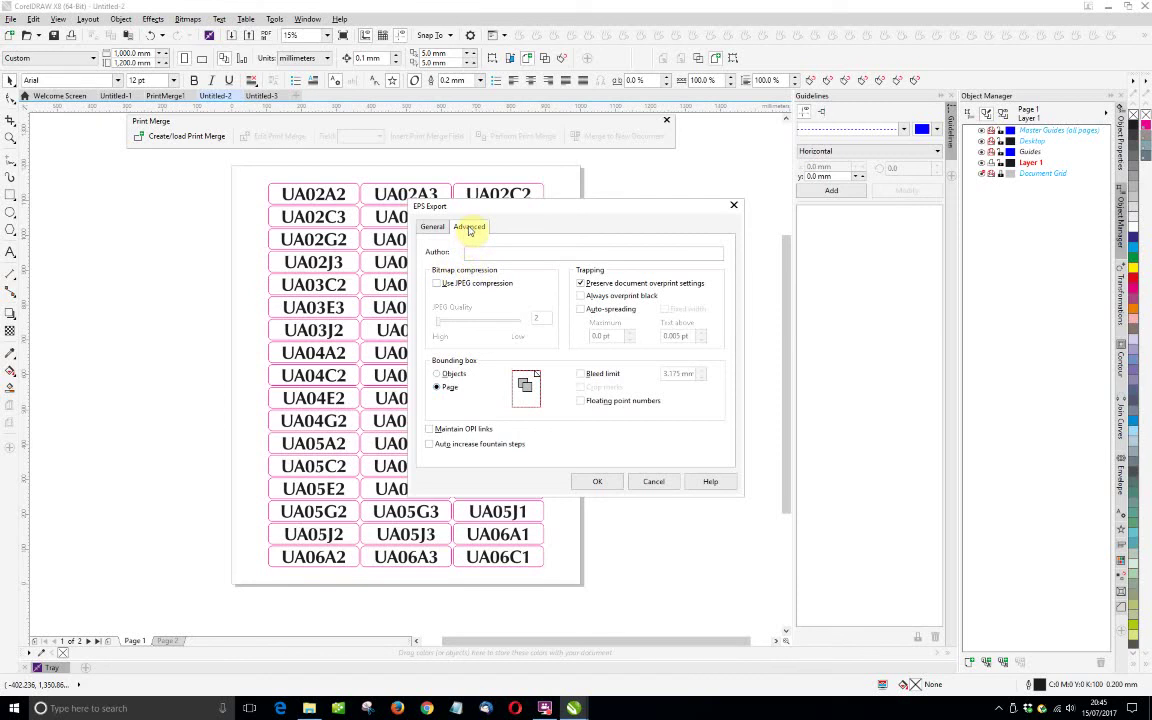
{"action": "left_click", "coordinate": [432, 226]}
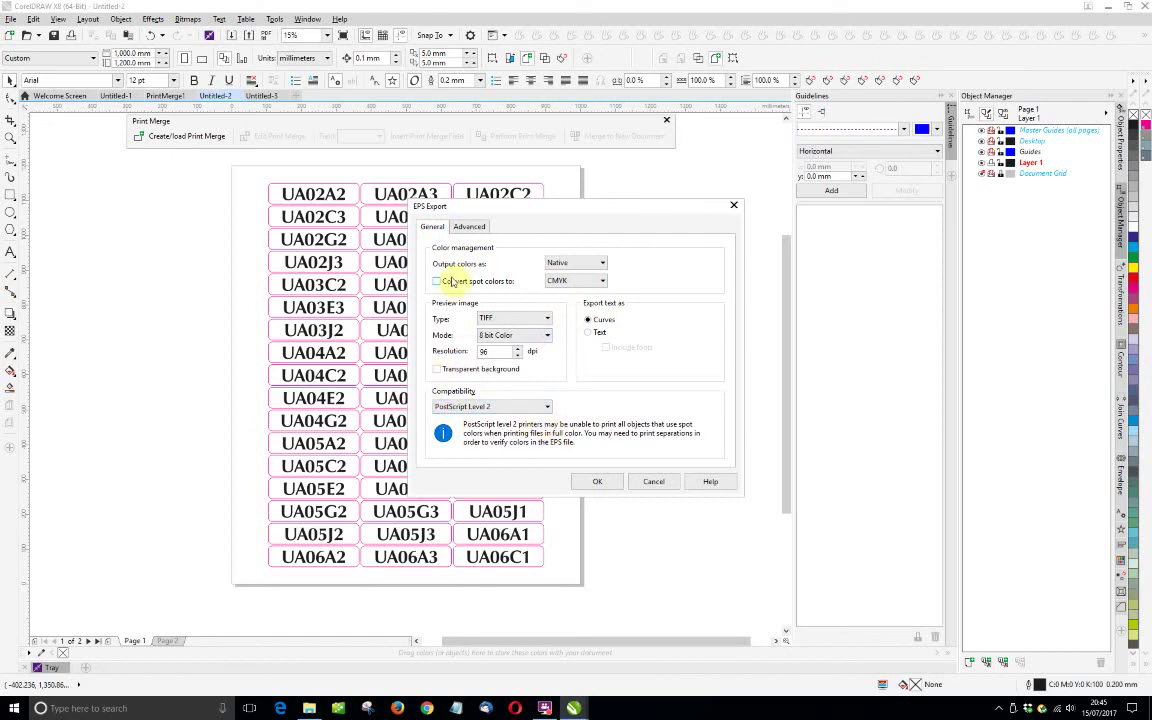
{"action": "left_click", "coordinate": [602, 481]}
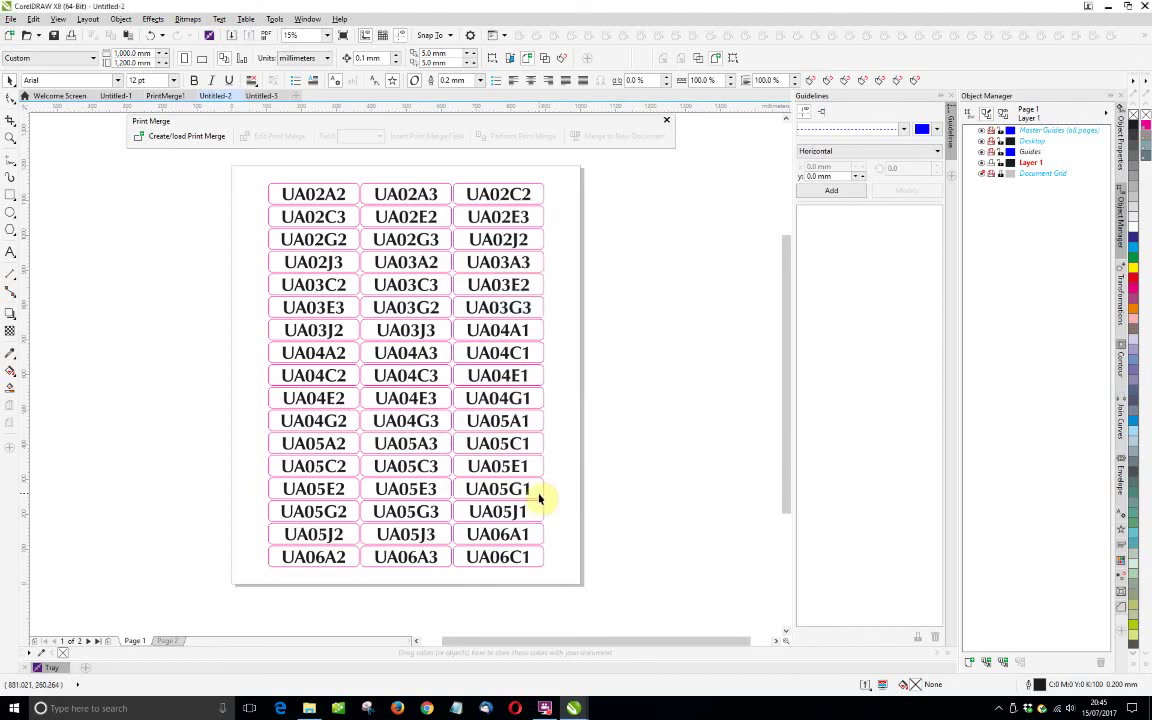